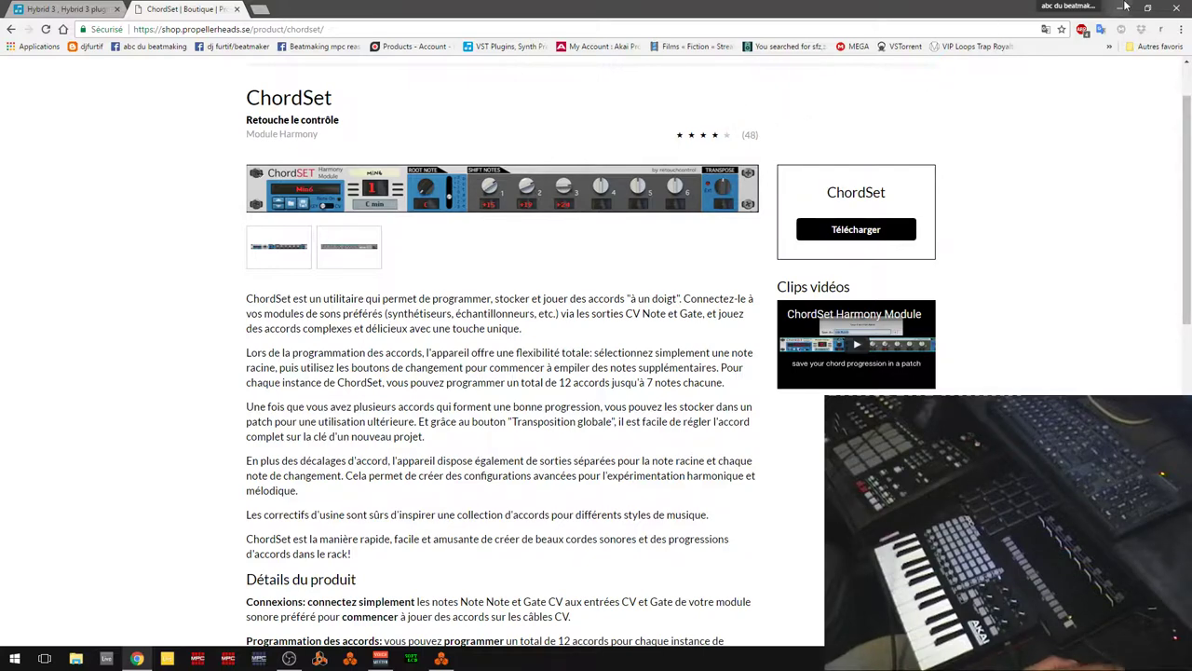
- Switch to Reason and add an NN-XT advanced sampler (Sampler avancé NN-XT) at the end of the rack
{"action": "left_click", "coordinate": [1125, 7]}
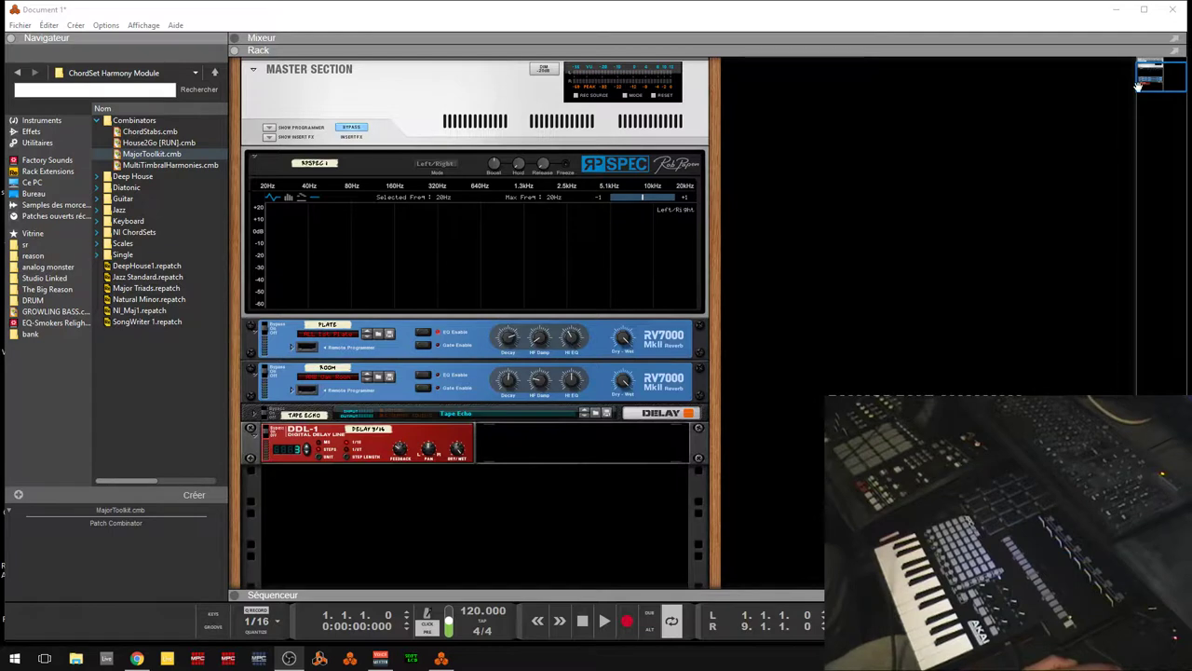
{"action": "left_click", "coordinate": [207, 136]}
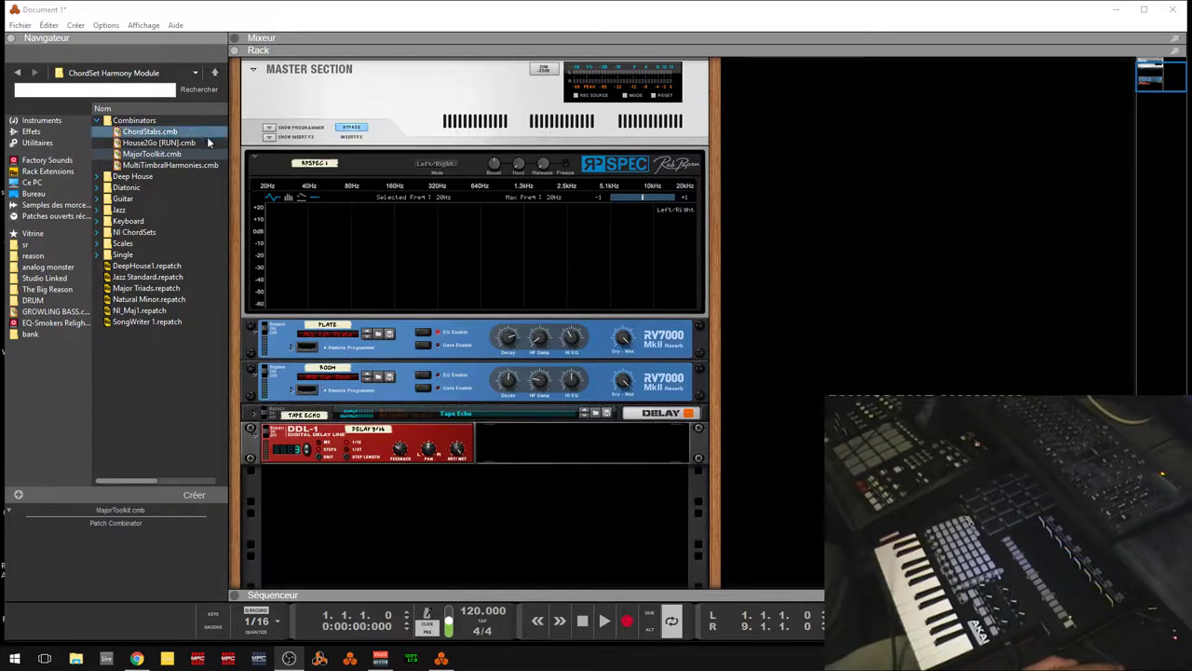
{"action": "left_click", "coordinate": [49, 122]}
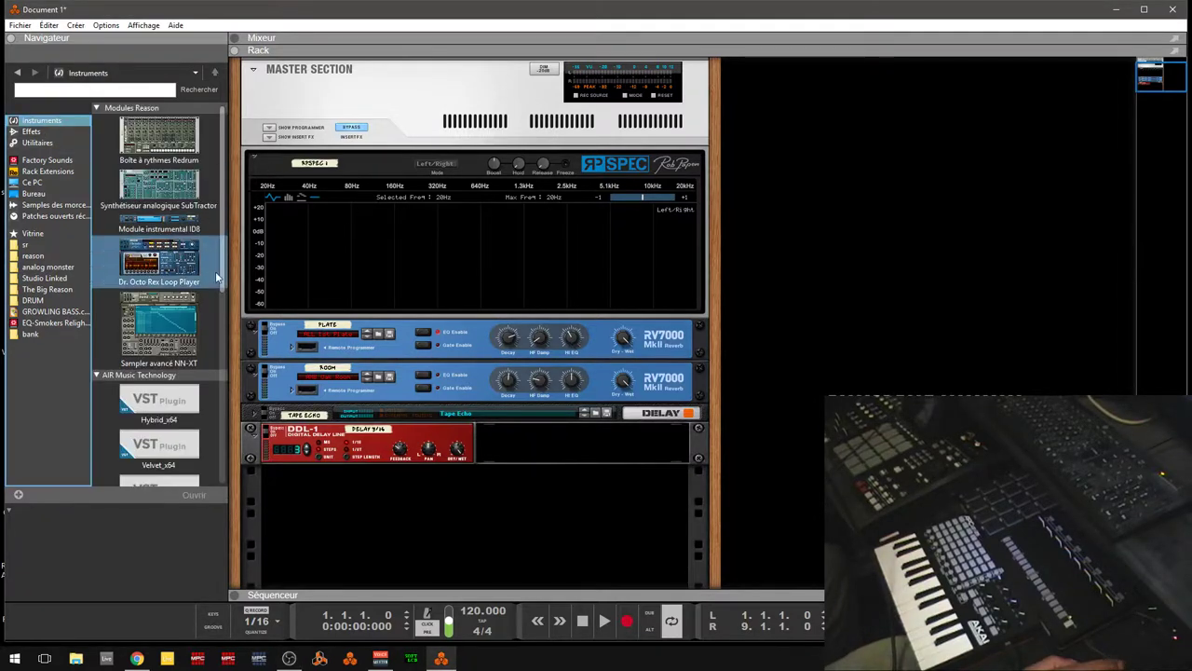
{"action": "left_click_drag", "start_coordinate": [158, 325], "coordinate": [393, 520]}
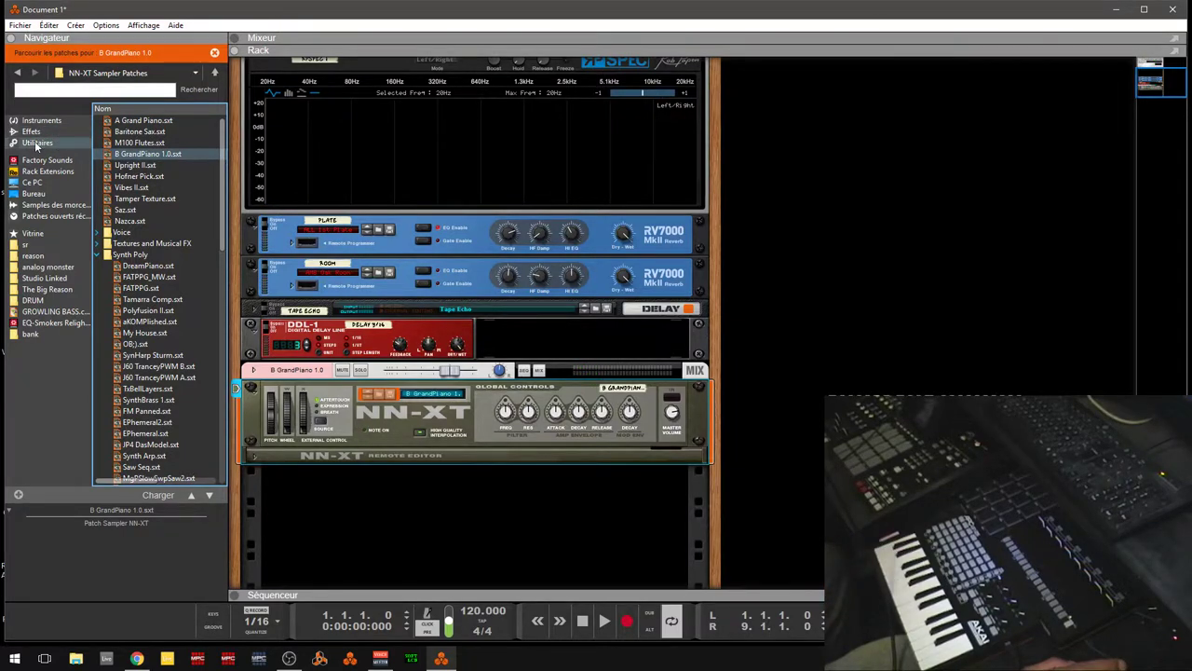
- Add the ChordSet Harmony Module by Retouch Control from the utilities to the rack below the NN-XT
{"action": "left_click", "coordinate": [37, 142]}
{"action": "left_click_drag", "start_coordinate": [223, 186], "coordinate": [236, 436]}
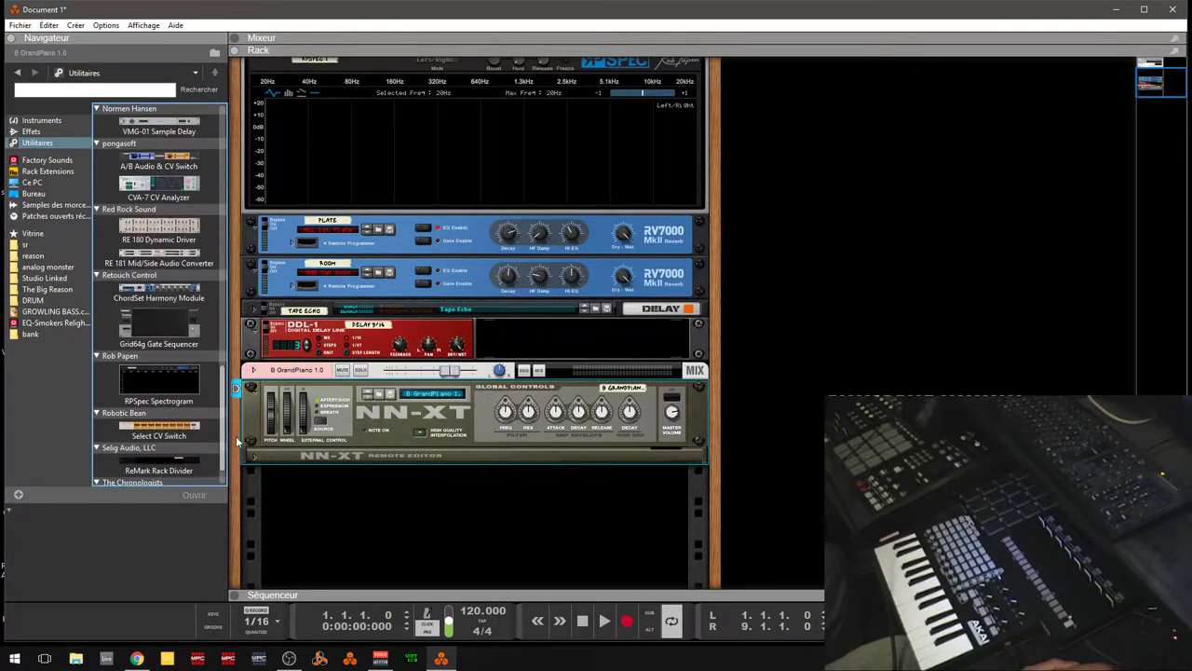
{"action": "left_click", "coordinate": [158, 298]}
{"action": "left_click_drag", "start_coordinate": [159, 298], "coordinate": [480, 496]}
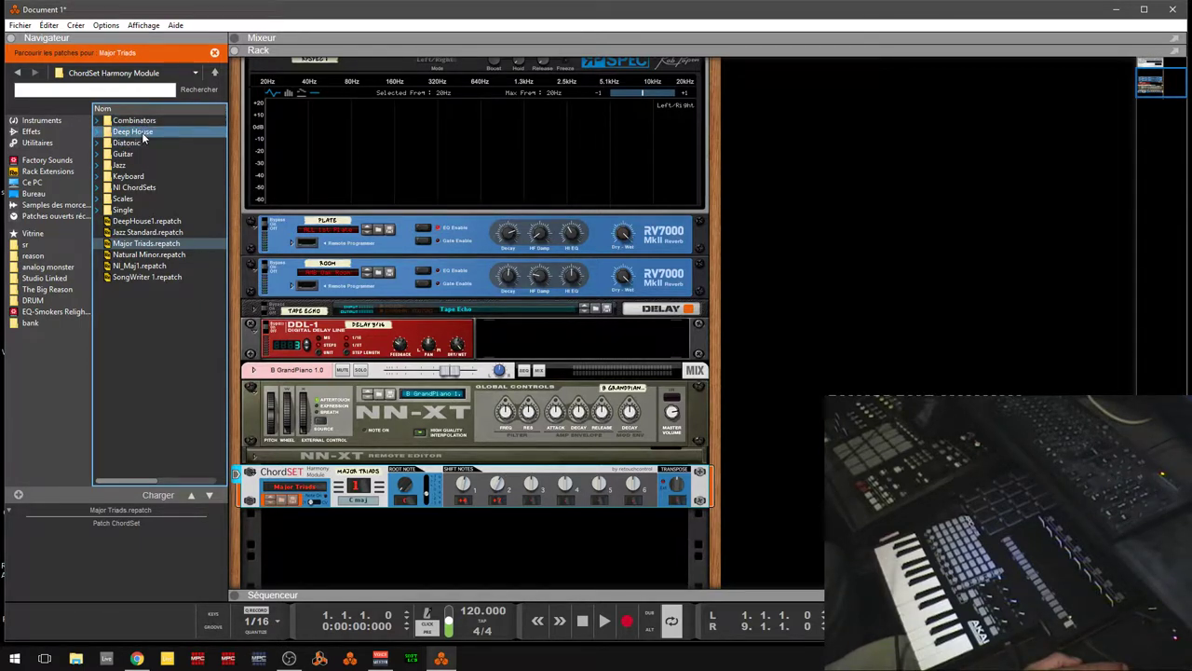
- Browse ChordSet's patch folders, examining Keyboard, NI ChordSets, Jazz, Diatonic, Scales and Single
{"action": "left_click", "coordinate": [98, 178]}
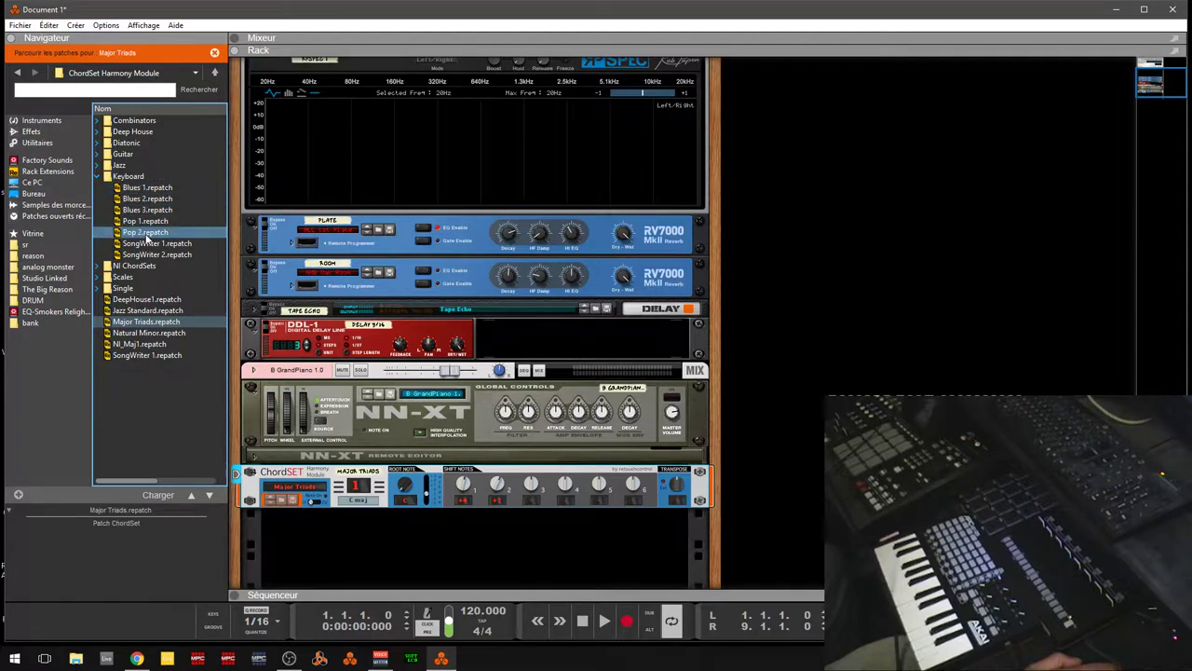
{"action": "left_click", "coordinate": [97, 175]}
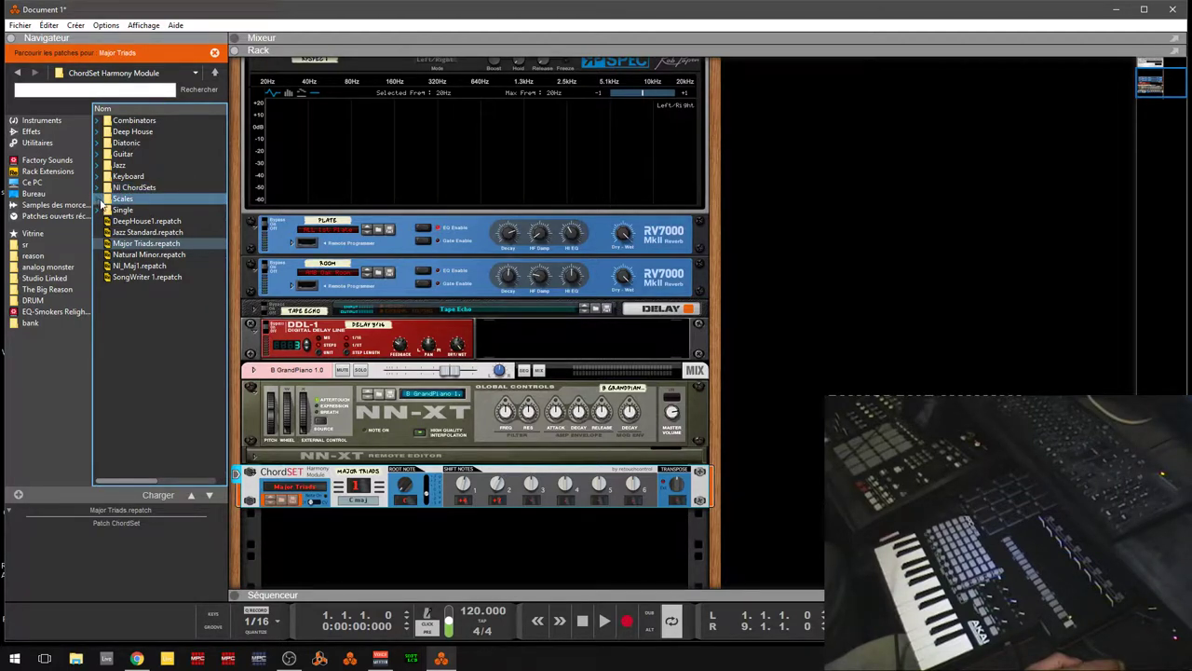
{"action": "left_click", "coordinate": [109, 189]}
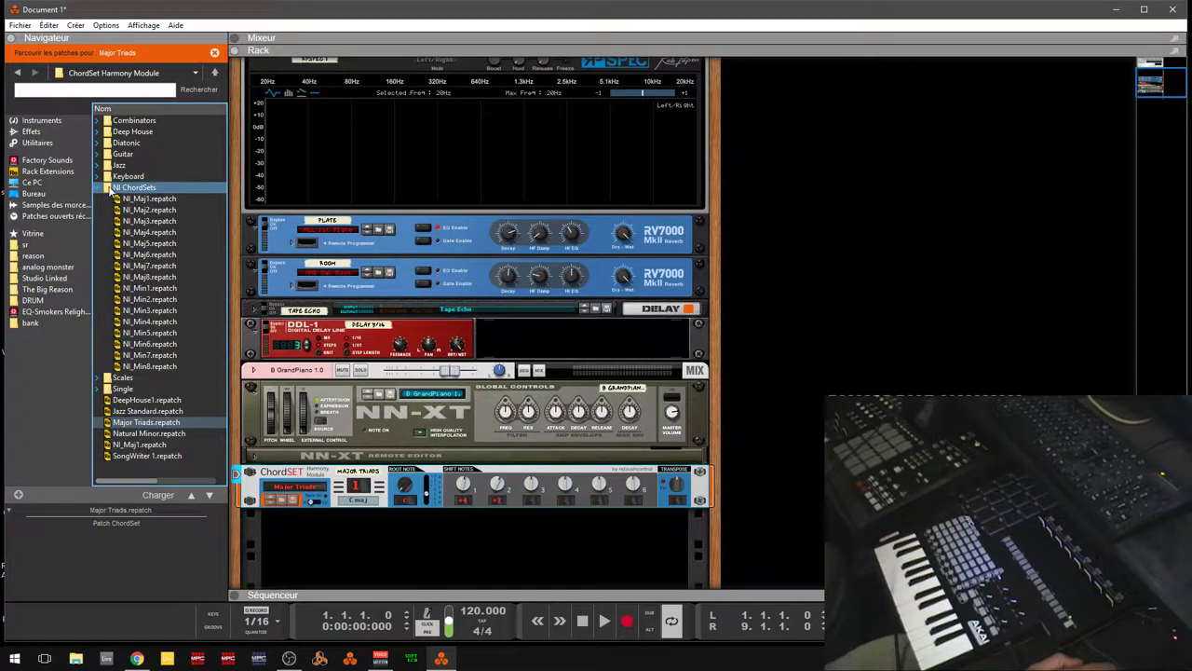
{"action": "left_click", "coordinate": [96, 188]}
{"action": "left_click", "coordinate": [97, 166]}
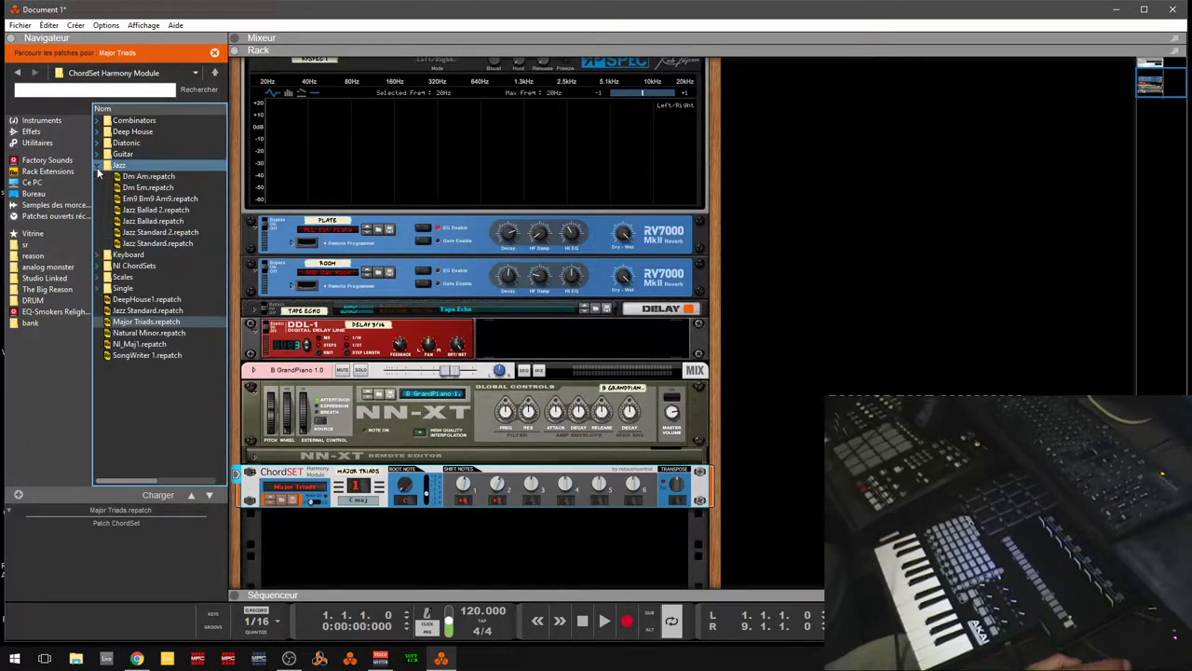
{"action": "left_click", "coordinate": [97, 166]}
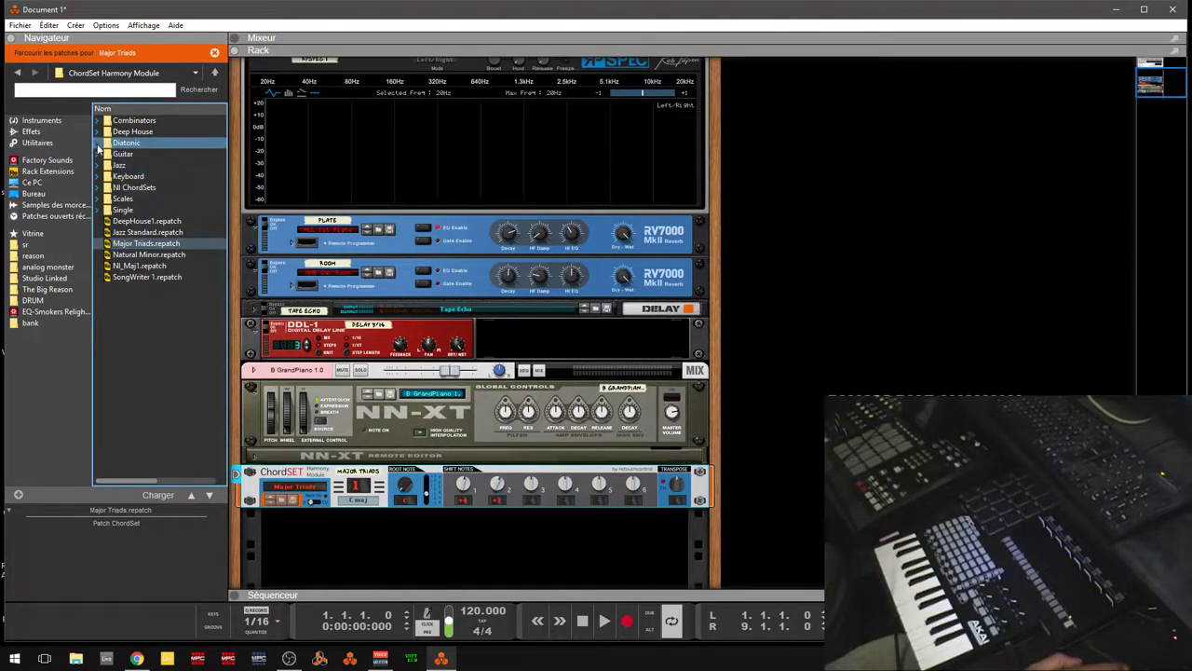
{"action": "left_click", "coordinate": [97, 144]}
{"action": "left_click", "coordinate": [97, 144]}
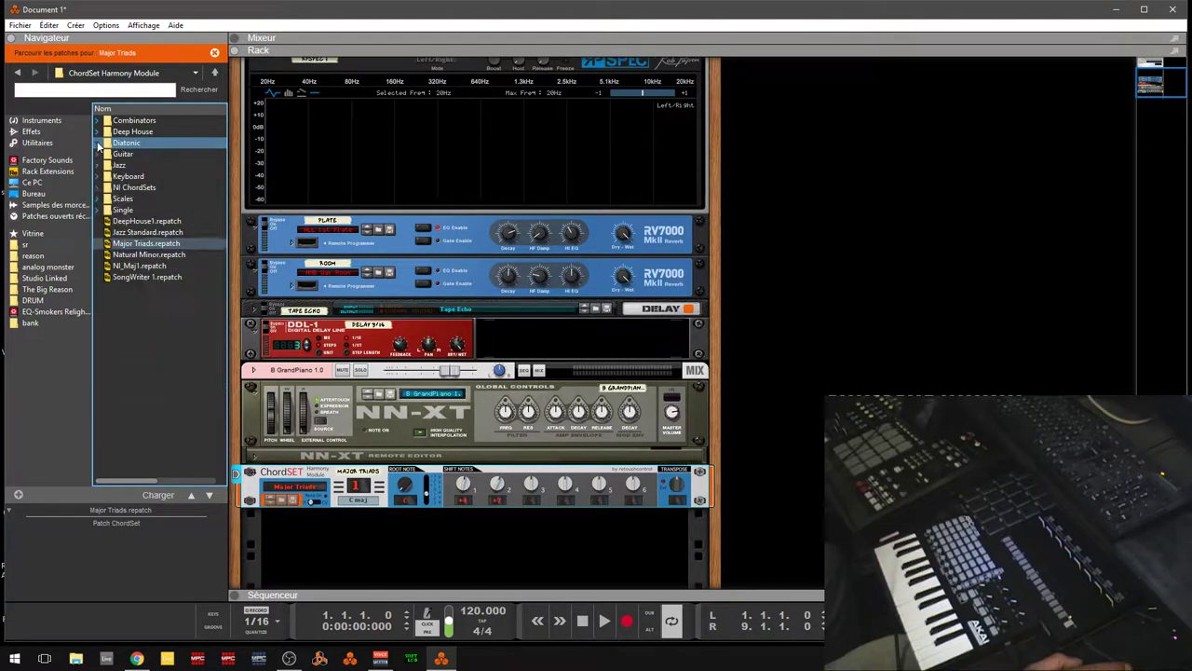
{"action": "left_click", "coordinate": [97, 199]}
{"action": "scroll", "coordinate": [221, 201], "scroll_direction": "down", "scroll_amount": 3}
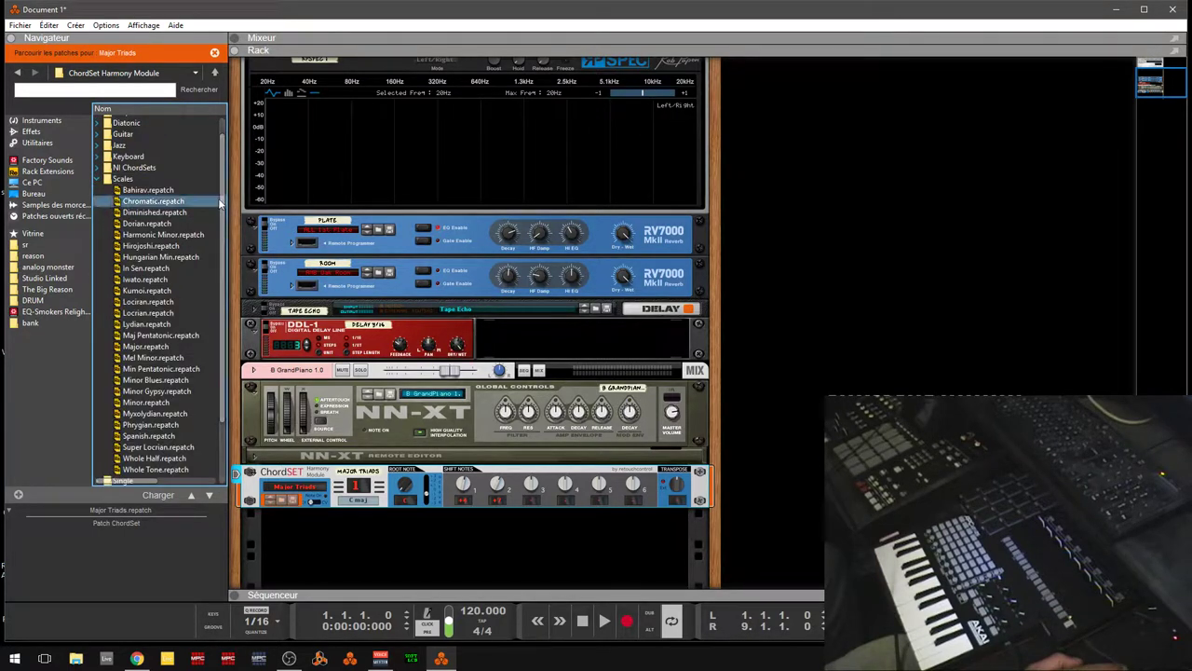
{"action": "scroll", "coordinate": [222, 201], "scroll_direction": "up", "scroll_amount": 3}
{"action": "left_click", "coordinate": [97, 199]}
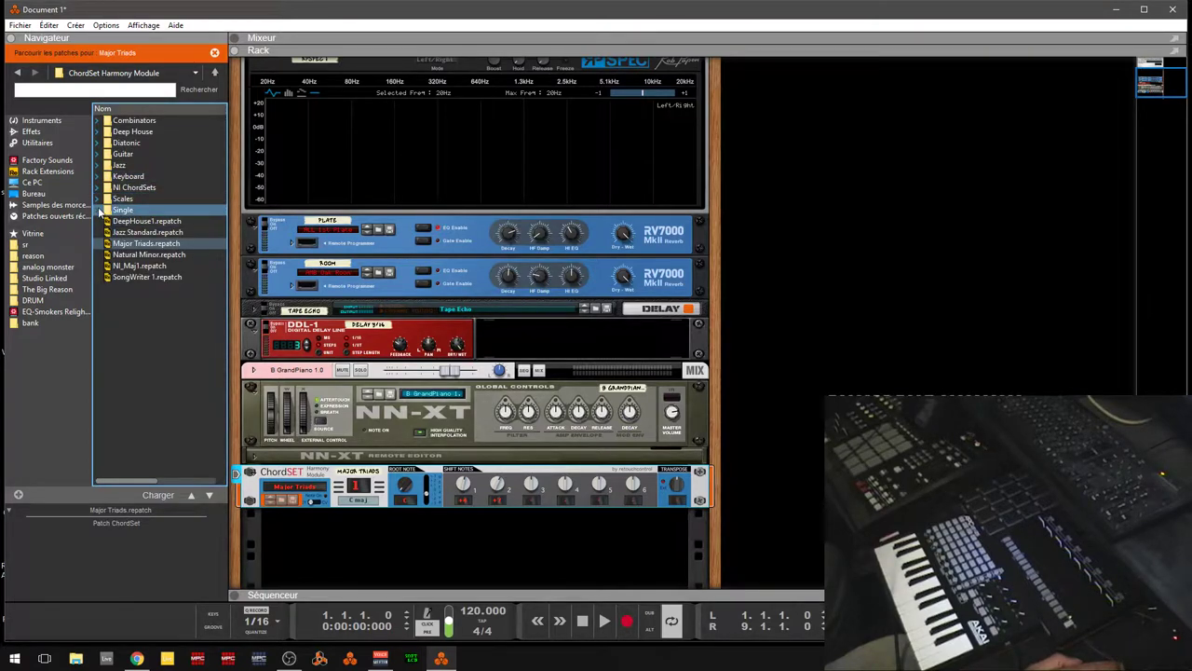
{"action": "left_click", "coordinate": [99, 213]}
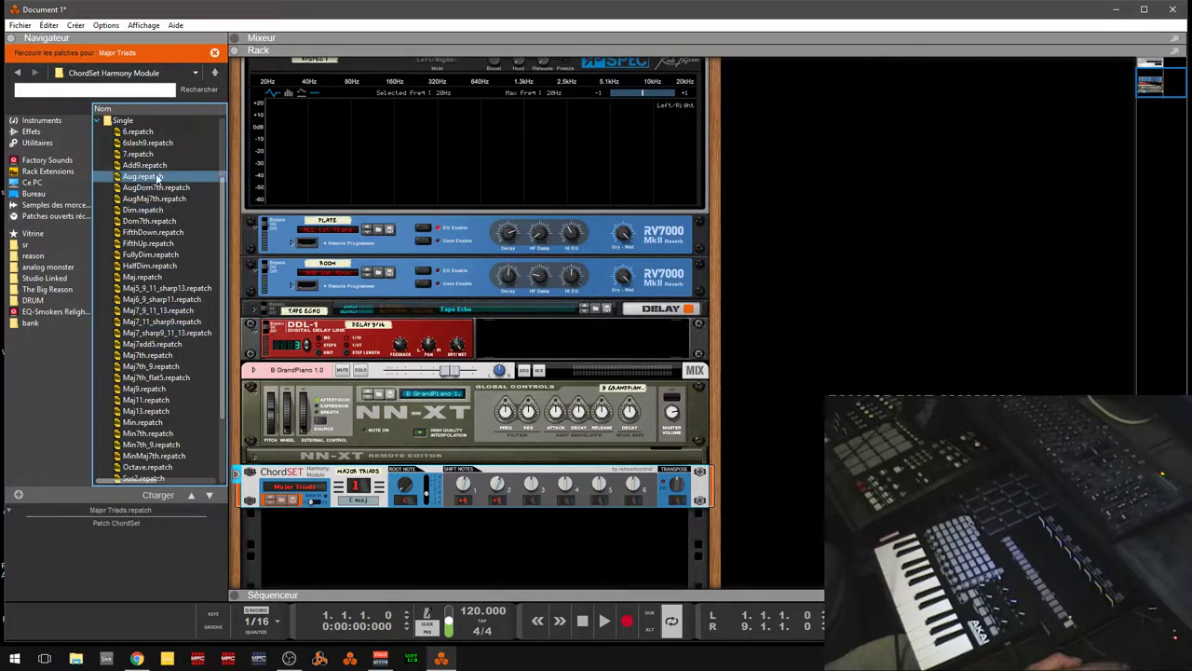
{"action": "left_click", "coordinate": [98, 120]}
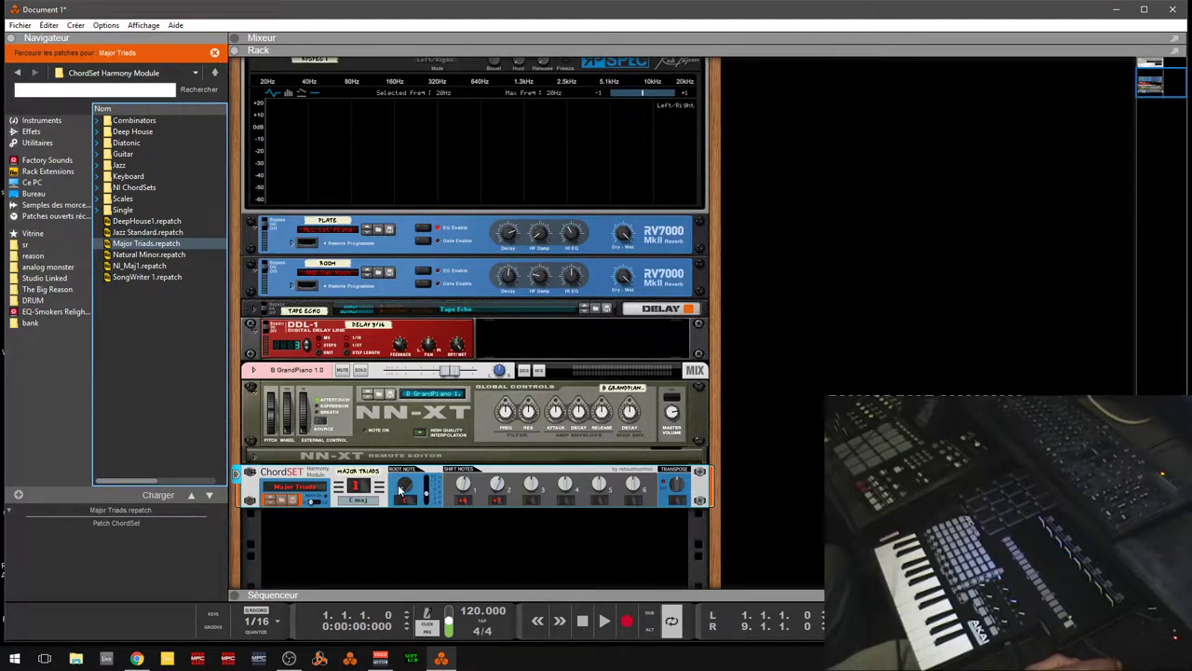
- Expand the sequencer area below the rack while keeping the ChordSet device in view
{"action": "left_click", "coordinate": [235, 597]}
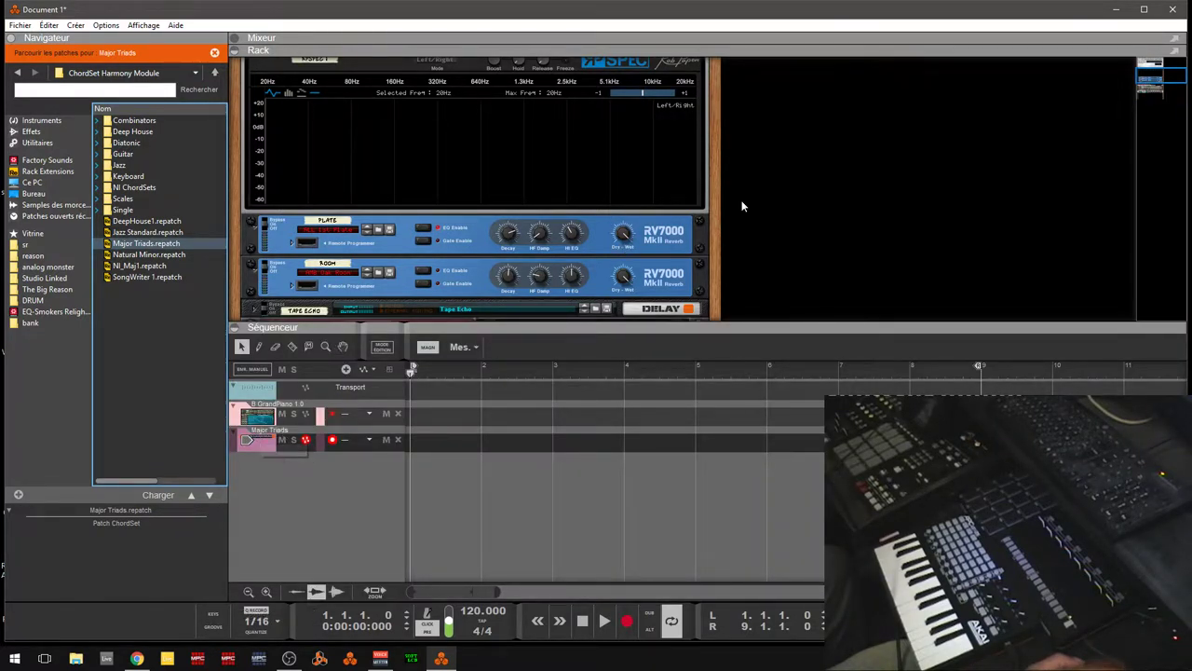
{"action": "left_click_drag", "start_coordinate": [1165, 78], "coordinate": [1166, 95]}
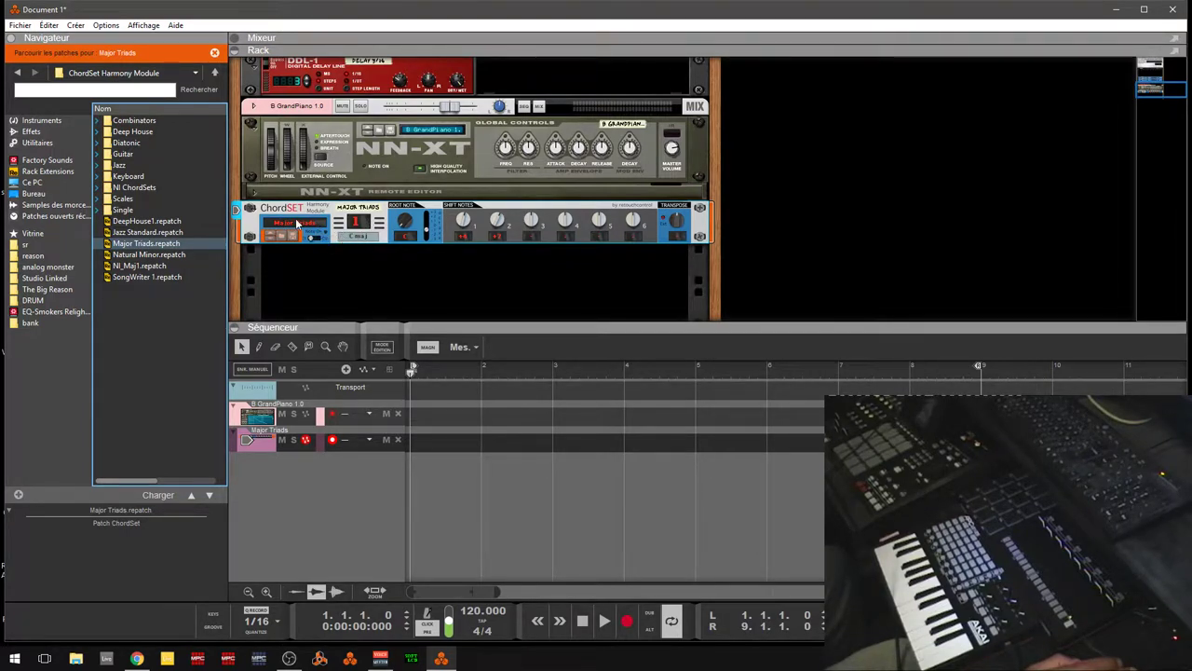
- Review the Major Triads chords stored in ChordSet slots 1, 2 and 3, returning to slot 1
{"action": "left_click", "coordinate": [358, 233]}
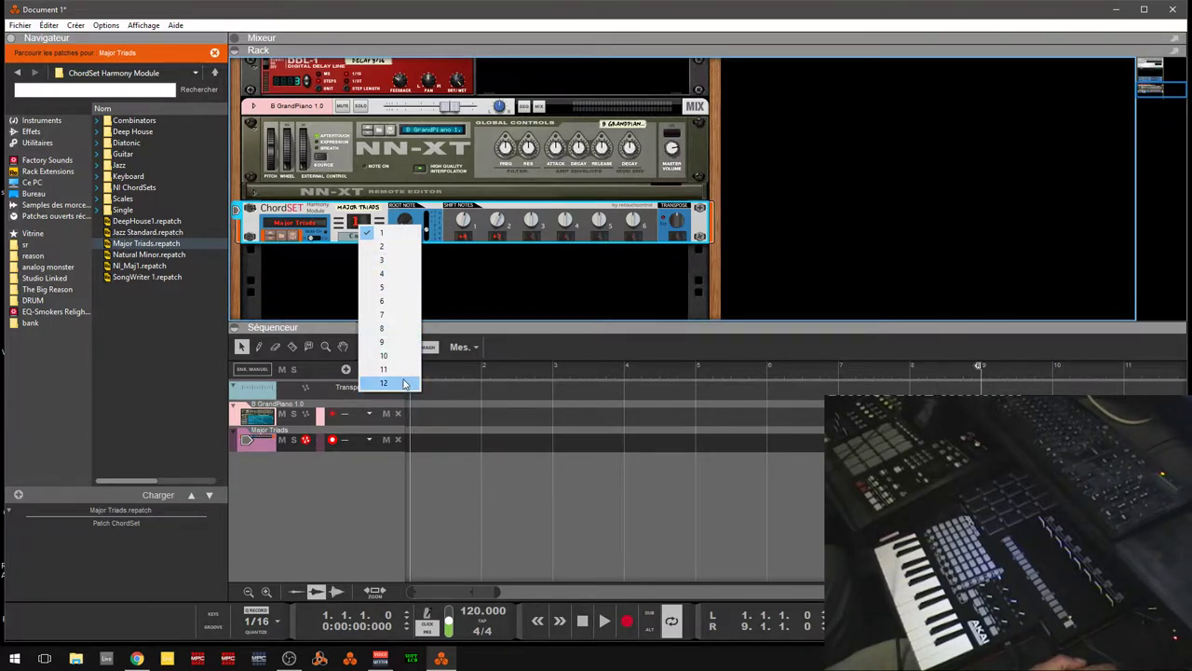
{"action": "left_click", "coordinate": [381, 246]}
{"action": "left_click", "coordinate": [363, 226]}
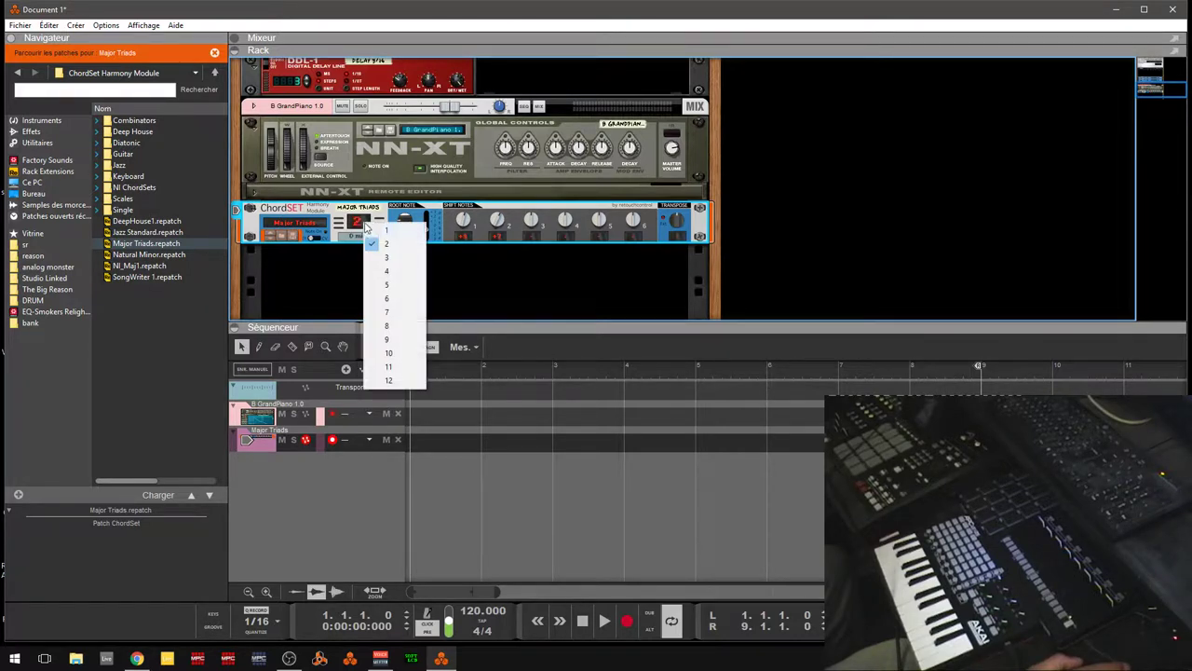
{"action": "left_click", "coordinate": [366, 232]}
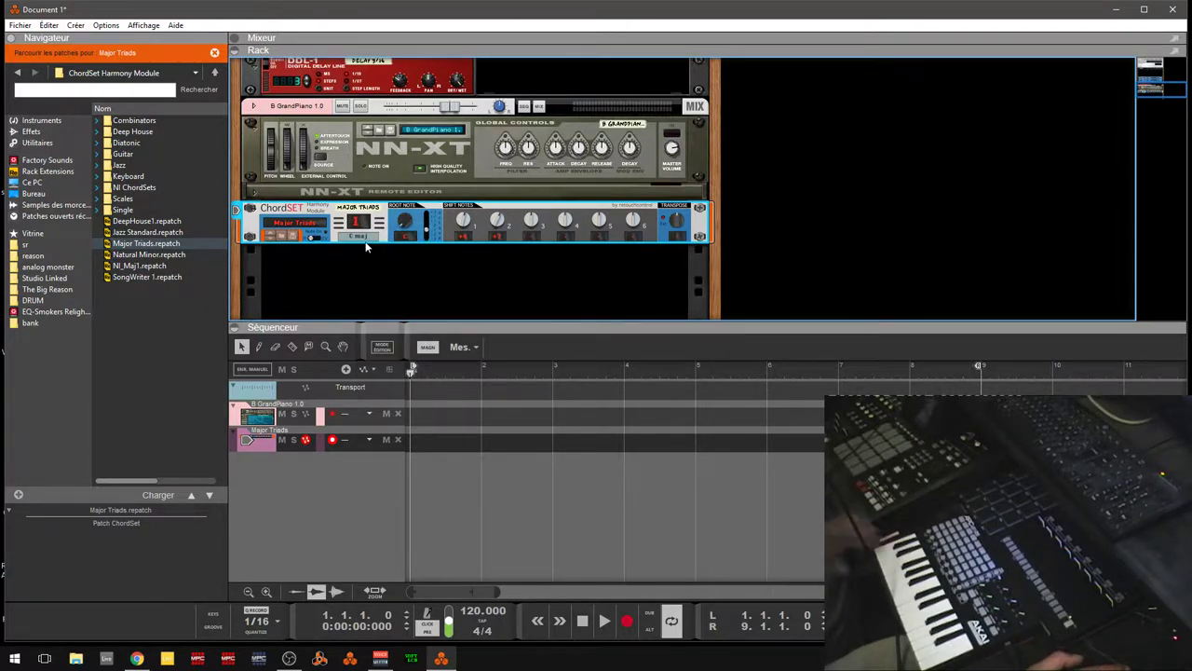
{"action": "left_click", "coordinate": [365, 225]}
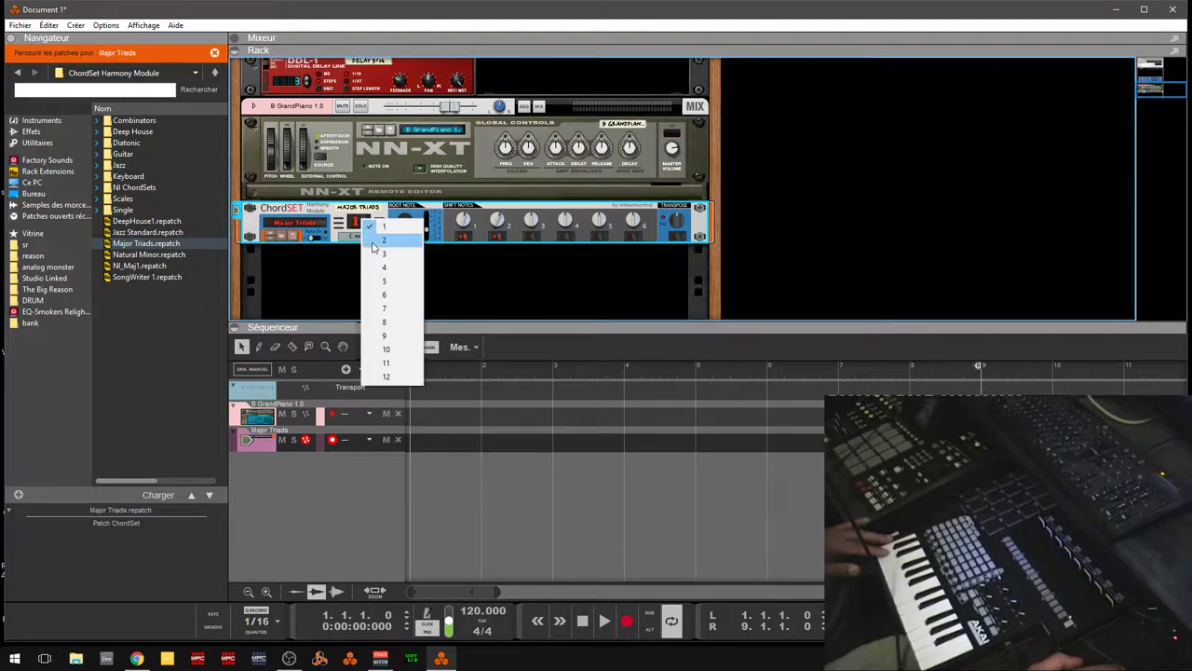
{"action": "left_click", "coordinate": [377, 233]}
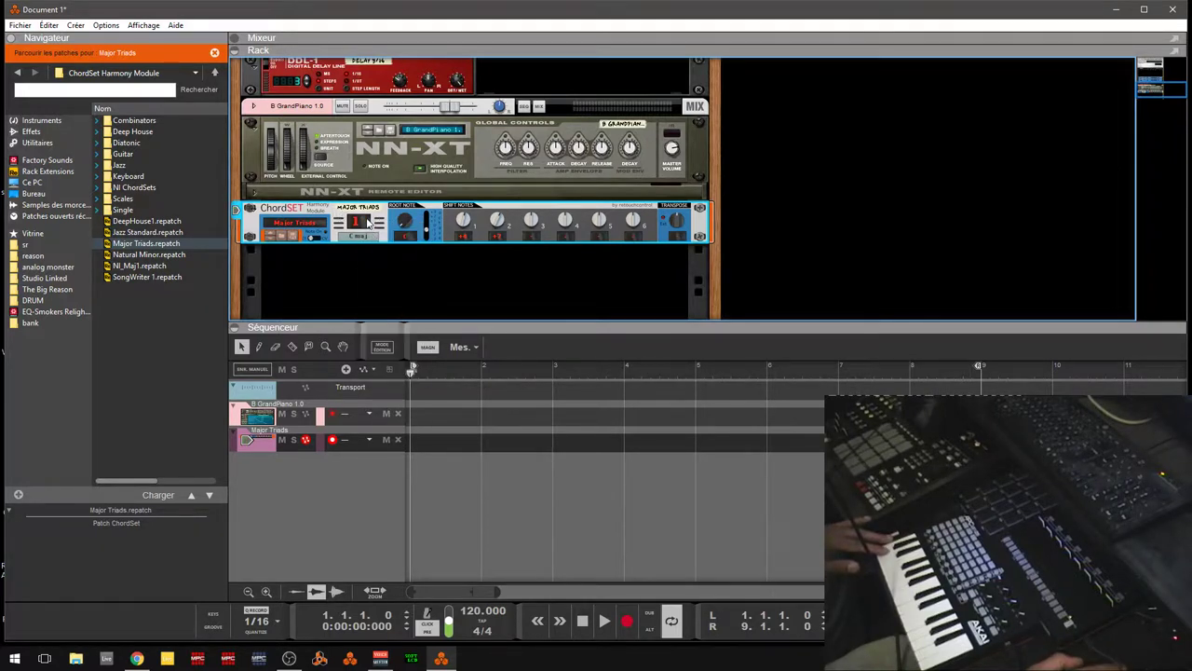
{"action": "left_click", "coordinate": [368, 221]}
{"action": "left_click", "coordinate": [369, 247]}
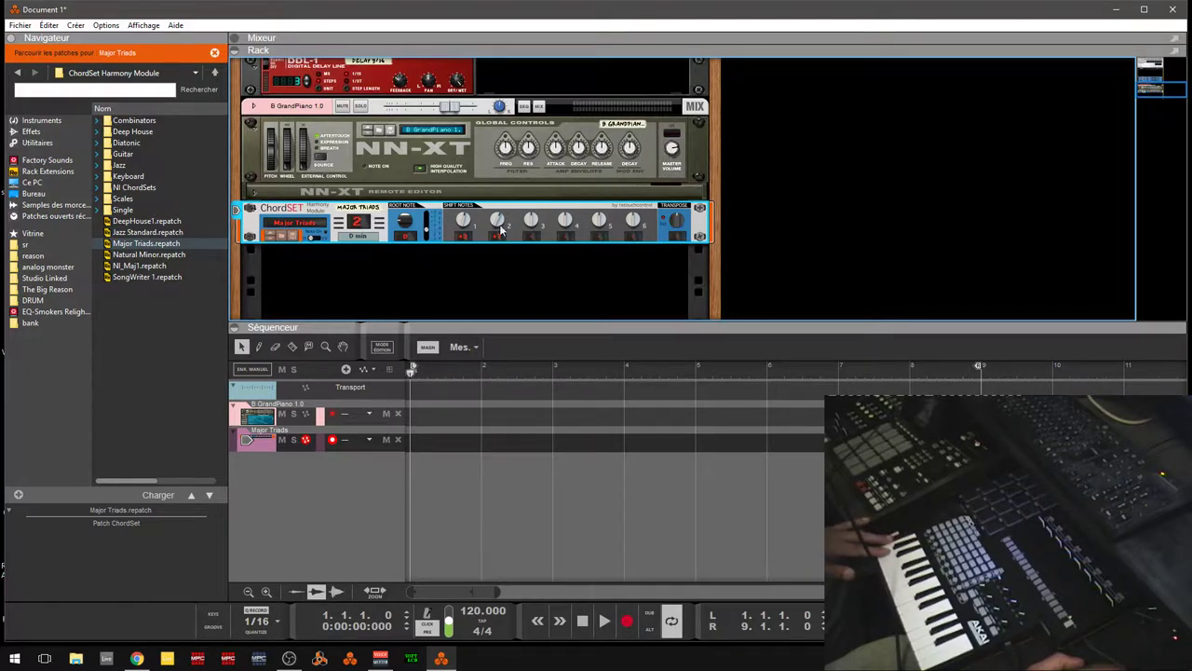
{"action": "left_click", "coordinate": [358, 225]}
{"action": "left_click", "coordinate": [368, 261]}
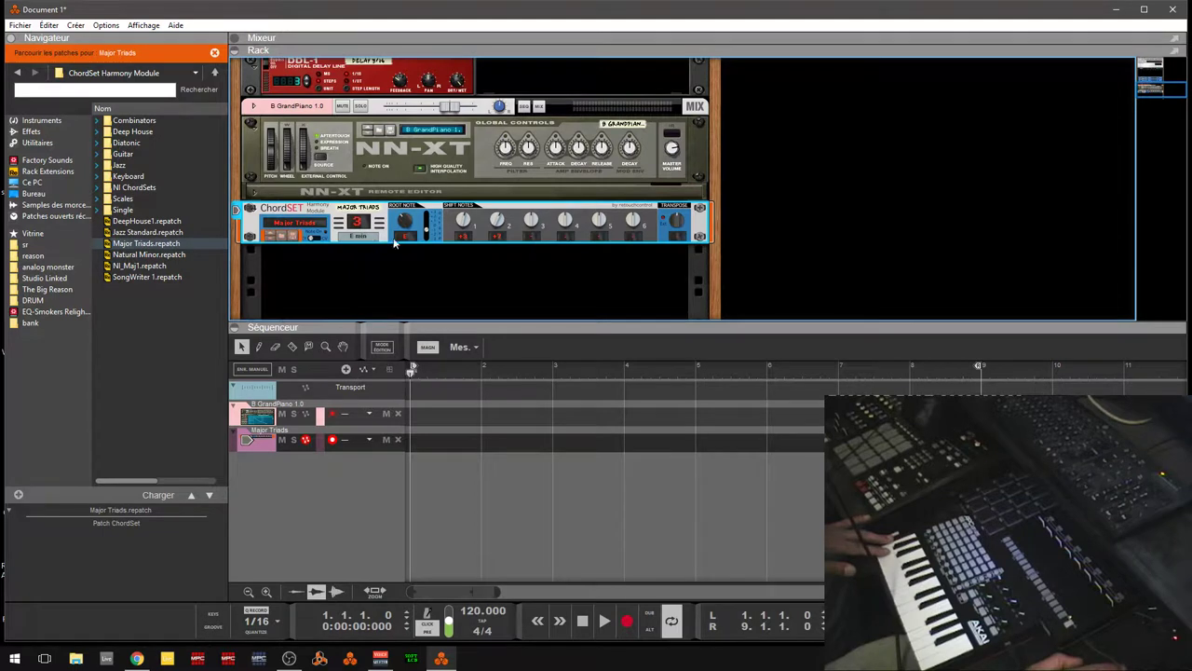
{"action": "left_click", "coordinate": [360, 235]}
{"action": "left_click", "coordinate": [368, 233]}
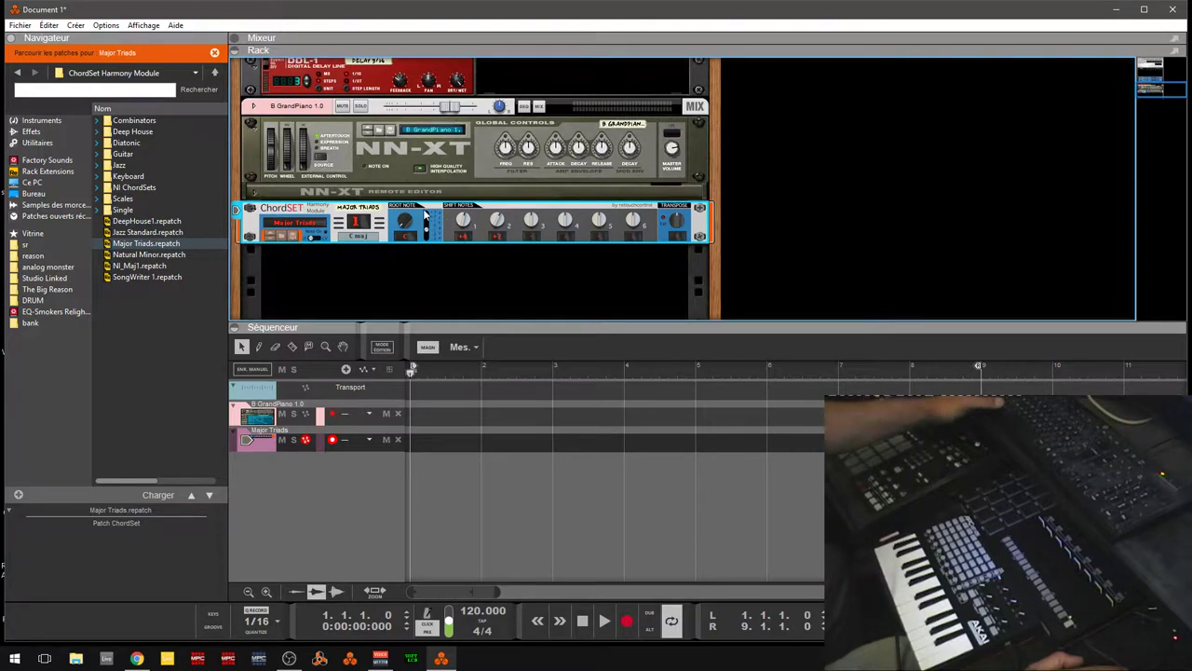
- Wire ChordSet's Chord Out Gate and Note to the NN-XT's Gate and CV sequencer inputs, and delete the B GrandPiano track's note lane
{"action": "key", "text": "Tab"}
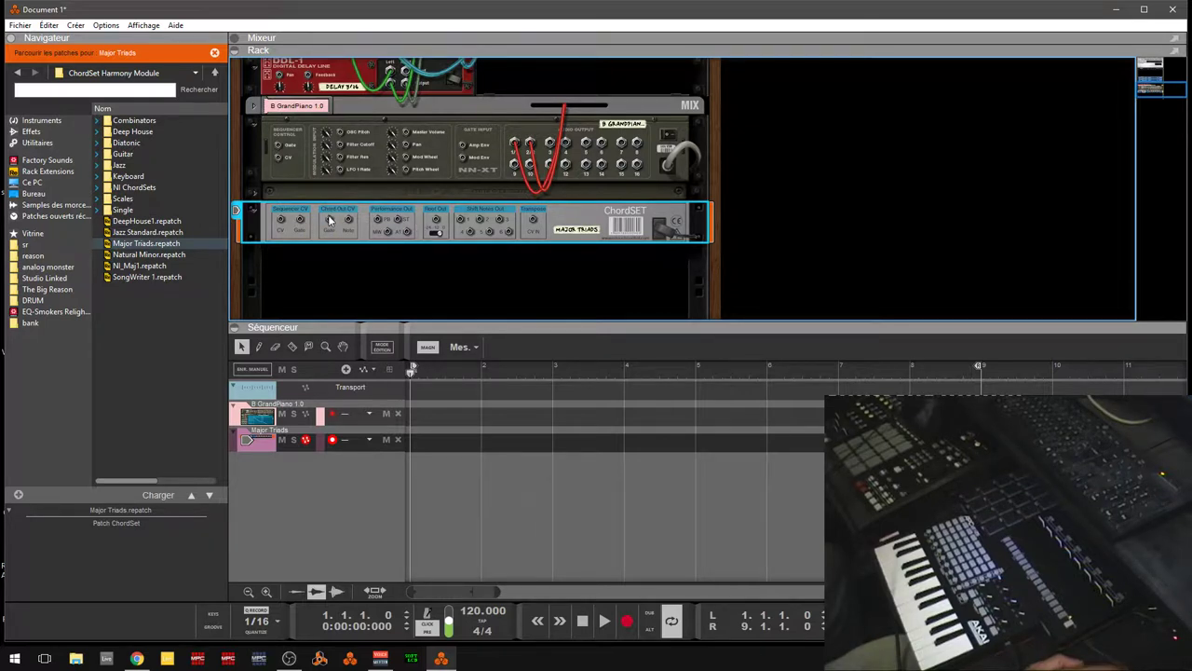
{"action": "left_click_drag", "start_coordinate": [329, 220], "coordinate": [278, 146]}
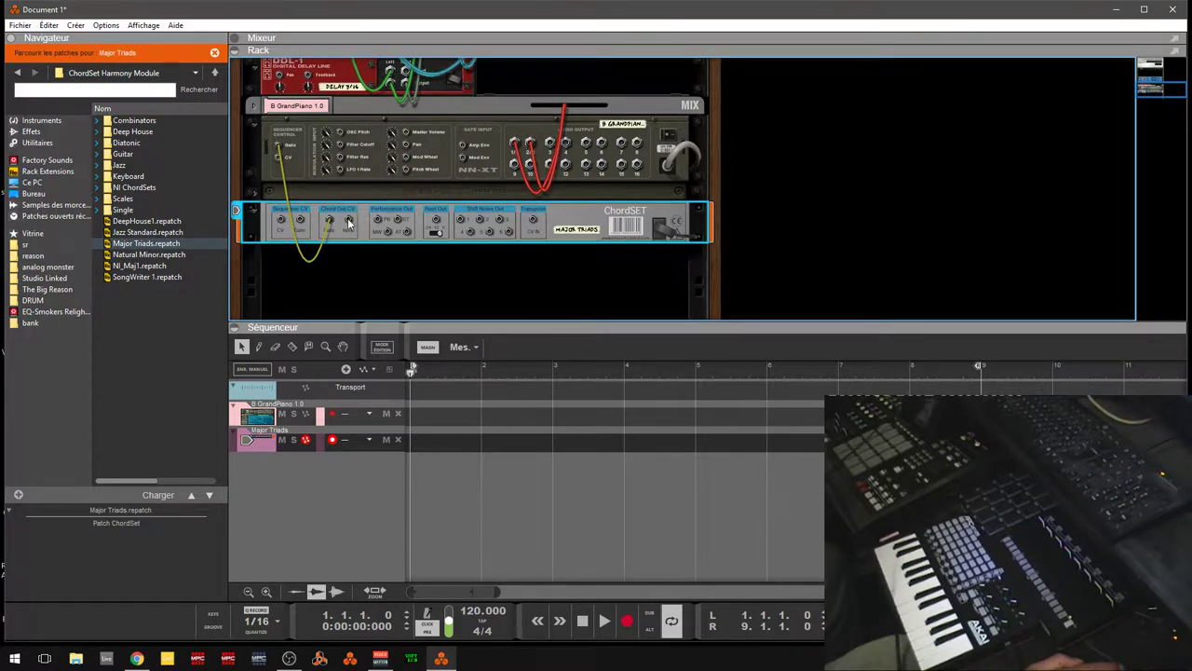
{"action": "left_click_drag", "start_coordinate": [348, 221], "coordinate": [271, 171]}
{"action": "left_click_drag", "start_coordinate": [275, 160], "coordinate": [281, 158]}
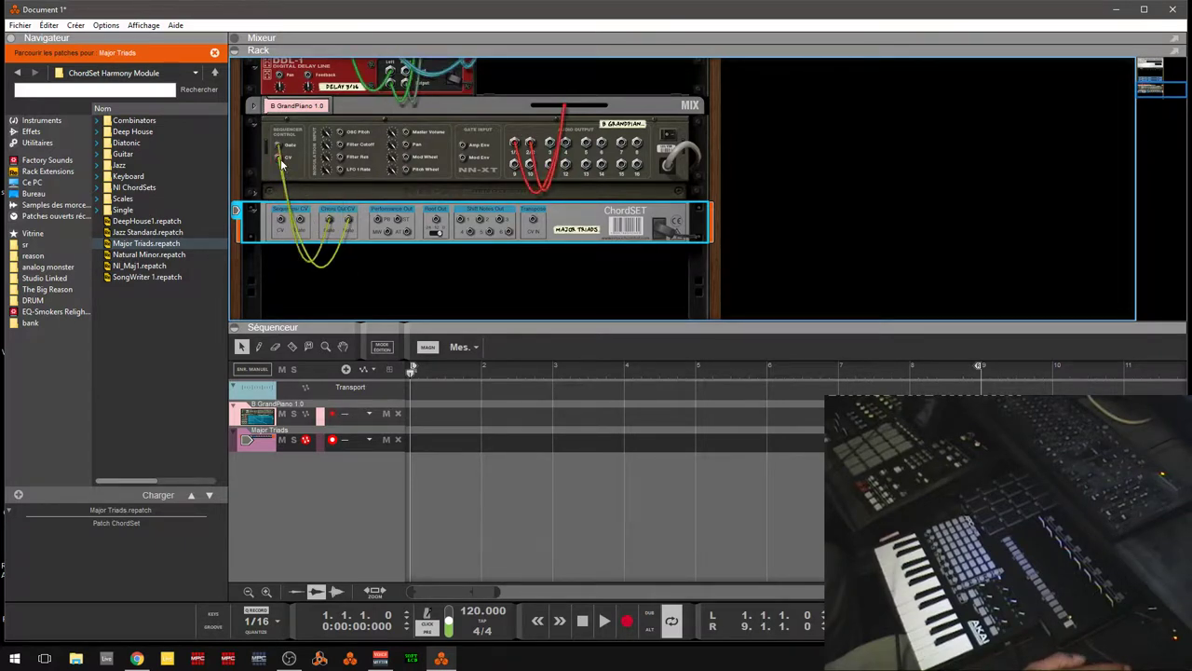
{"action": "left_click", "coordinate": [397, 415]}
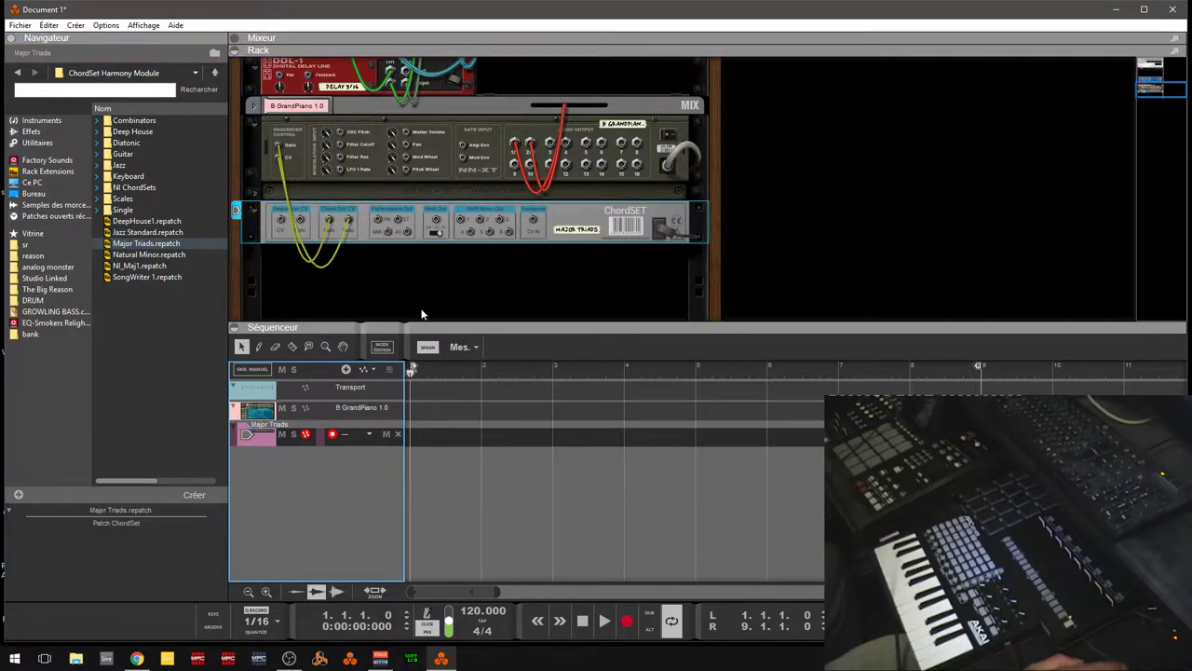
- Extend the C major chord in ChordSet slot 1 by setting Shift 3 to +12 and adding a higher note with Shift 4
{"action": "key", "text": "Tab"}
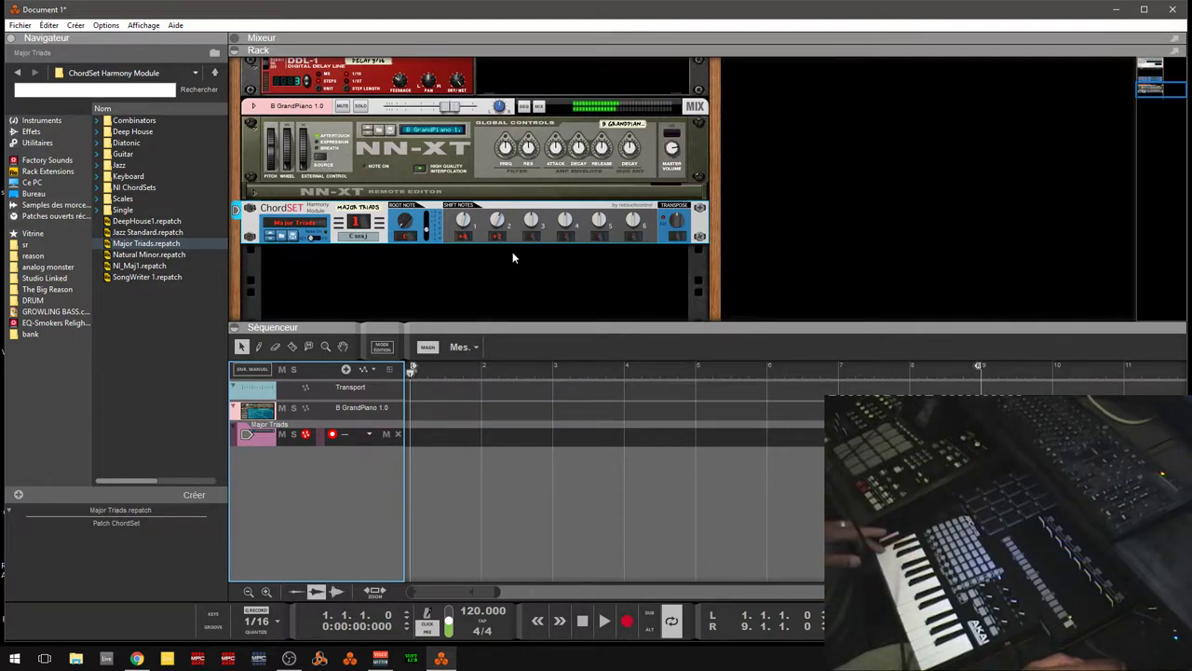
{"action": "left_click", "coordinate": [531, 226]}
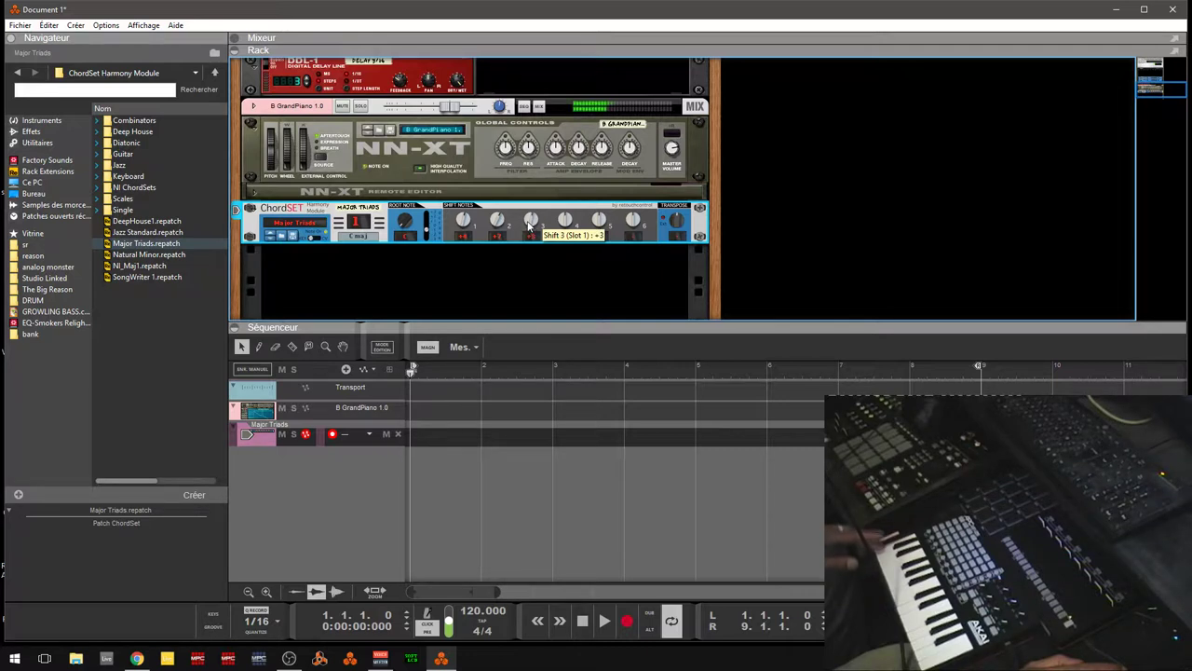
{"action": "scroll", "coordinate": [529, 227], "scroll_direction": "up", "scroll_amount": 3}
{"action": "scroll", "coordinate": [528, 227], "scroll_direction": "up", "scroll_amount": 2}
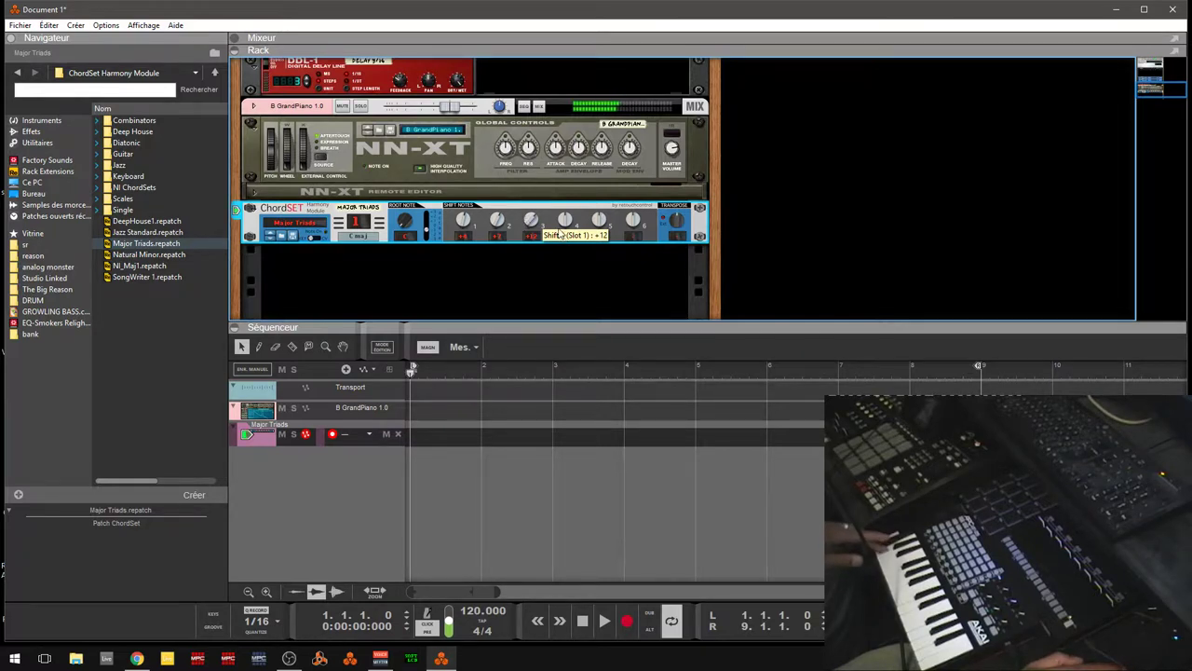
{"action": "left_click_drag", "start_coordinate": [561, 224], "coordinate": [555, 210]}
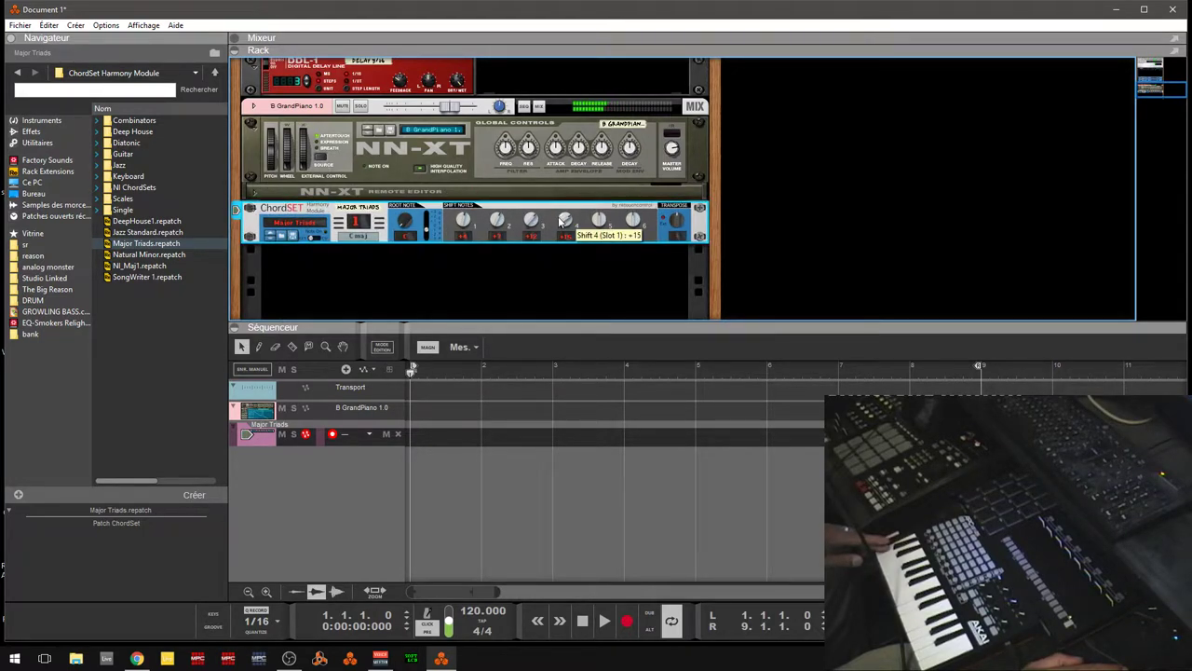
{"action": "left_click_drag", "start_coordinate": [561, 222], "coordinate": [557, 221]}
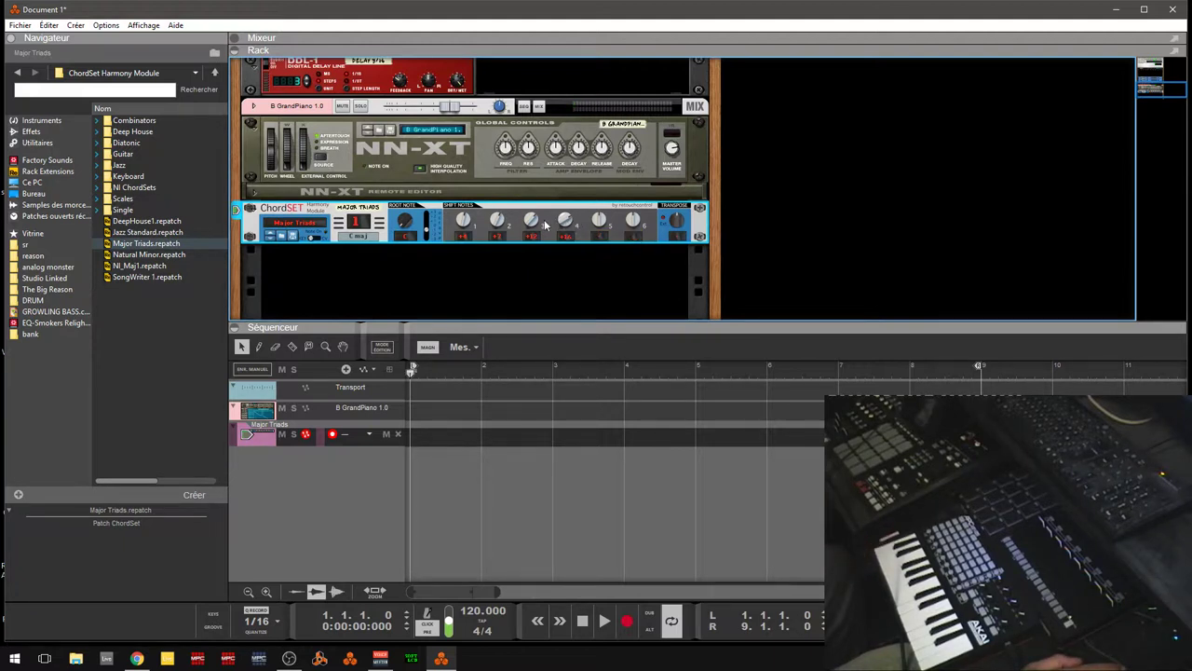
- Reload the Major Triads patch in ChordSet to discard the chord edits, and delete the ChordSet module from the rack
{"action": "left_click", "coordinate": [191, 244]}
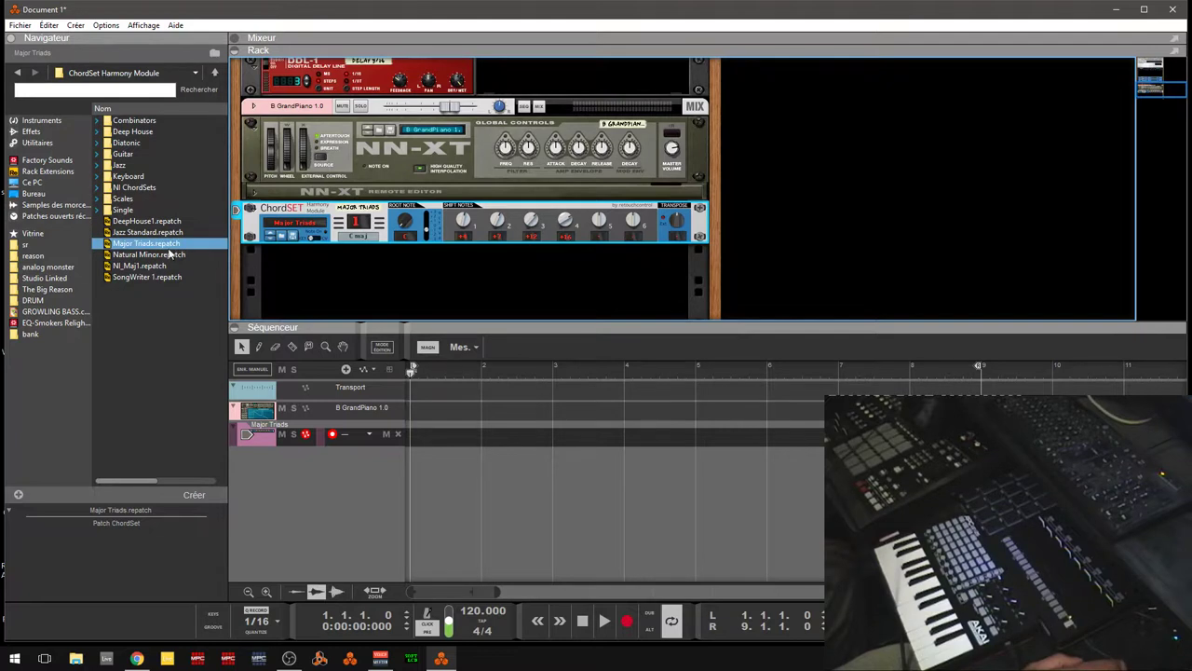
{"action": "left_click_drag", "start_coordinate": [170, 246], "coordinate": [313, 231]}
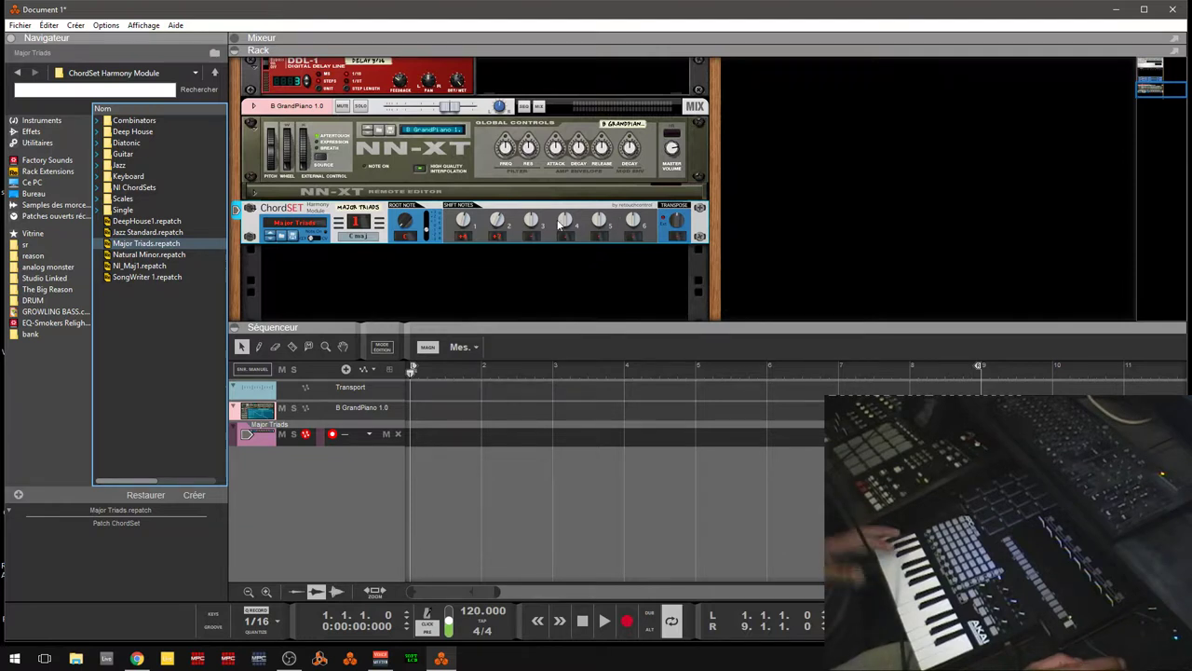
{"action": "left_click", "coordinate": [397, 222]}
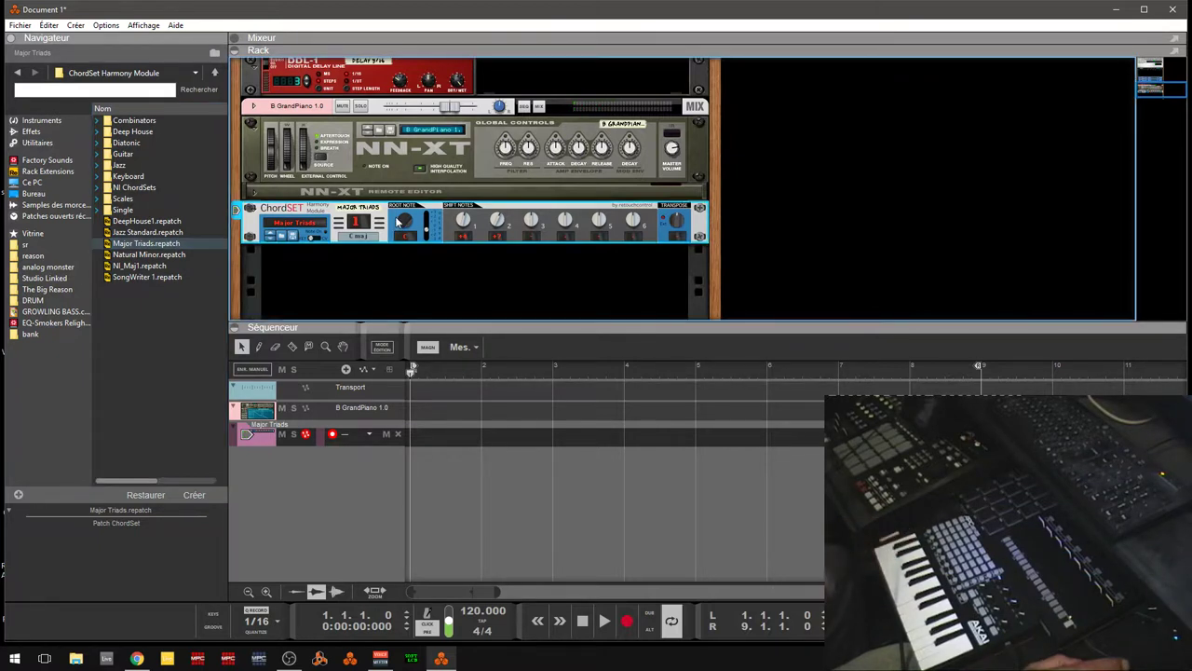
{"action": "key", "text": "Delete"}
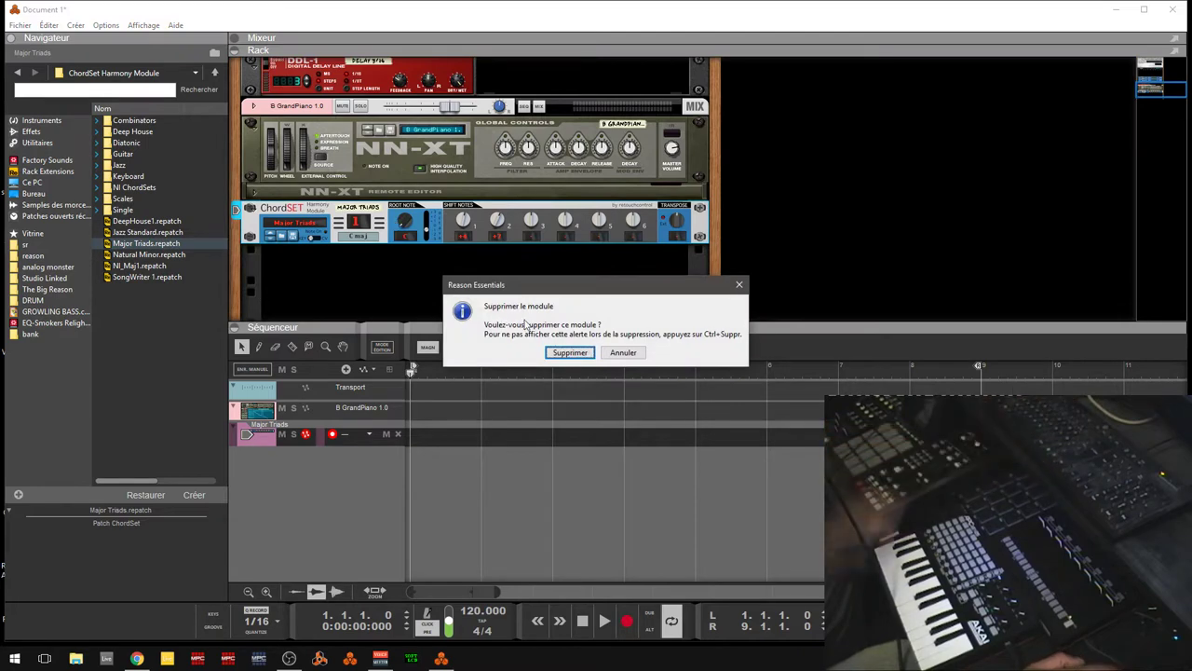
{"action": "left_click", "coordinate": [554, 356]}
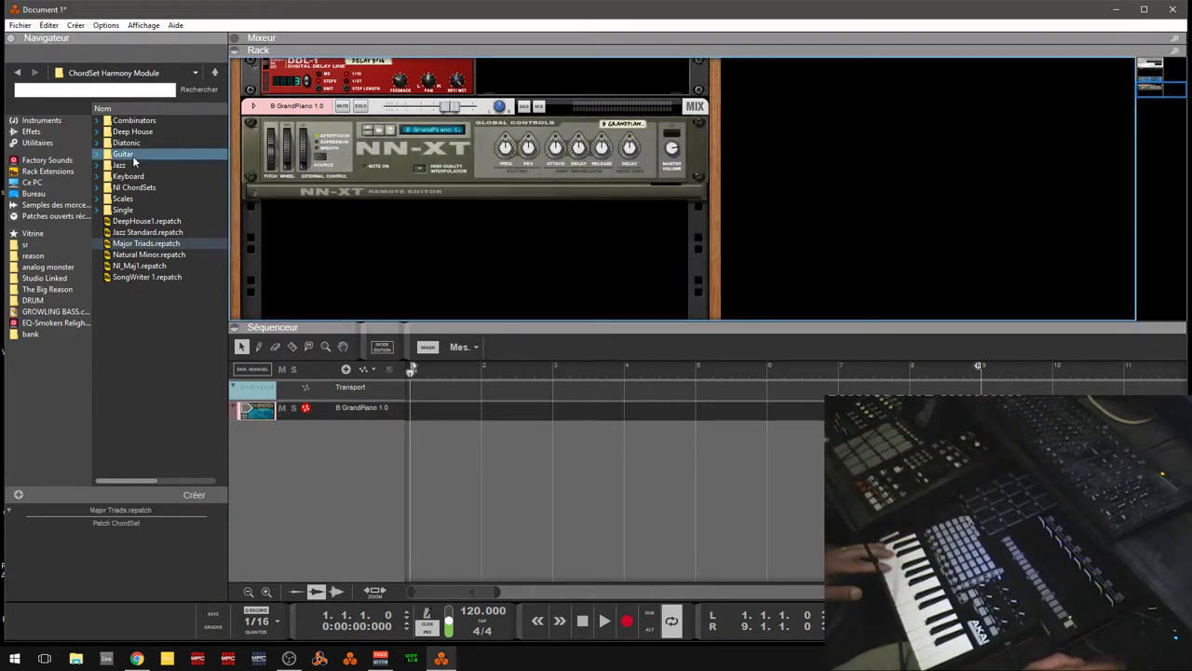
- Add the MajorToolkit combinator from the Combinators folder below the NN-XT and show its devices on the rear of the rack
{"action": "left_click", "coordinate": [99, 122]}
{"action": "left_click", "coordinate": [145, 153]}
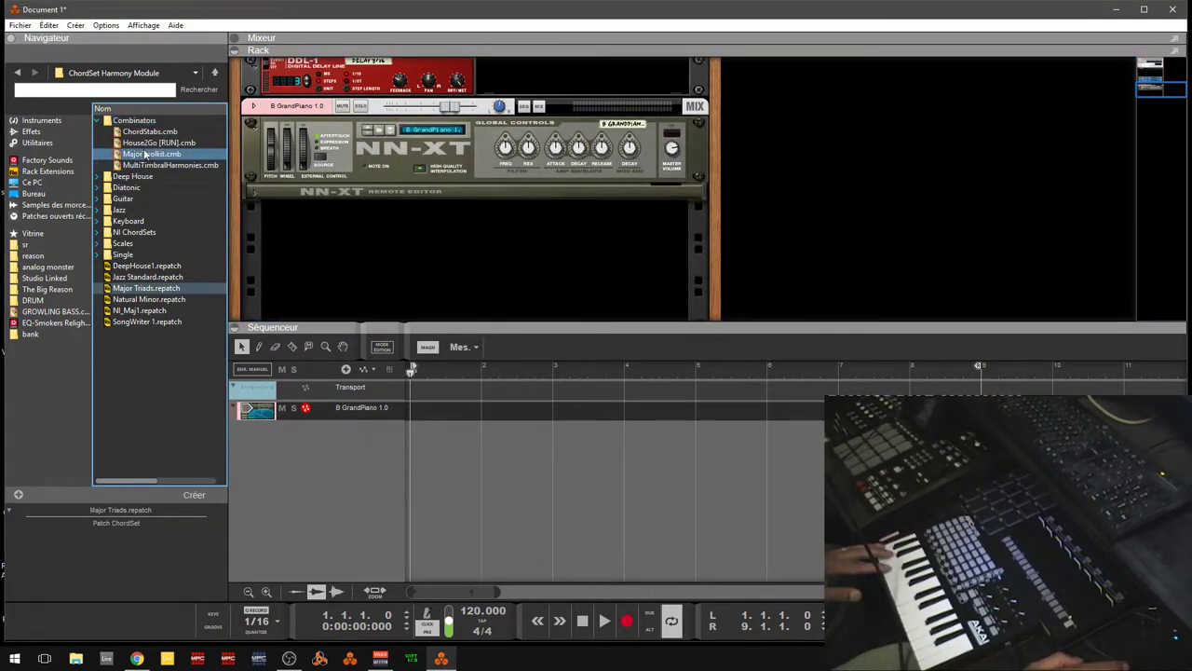
{"action": "mouse_move", "coordinate": [143, 156]}
{"action": "left_mouse_down"}
{"action": "mouse_move", "coordinate": [279, 172]}
{"action": "mouse_move", "coordinate": [394, 231]}
{"action": "left_mouse_up"}
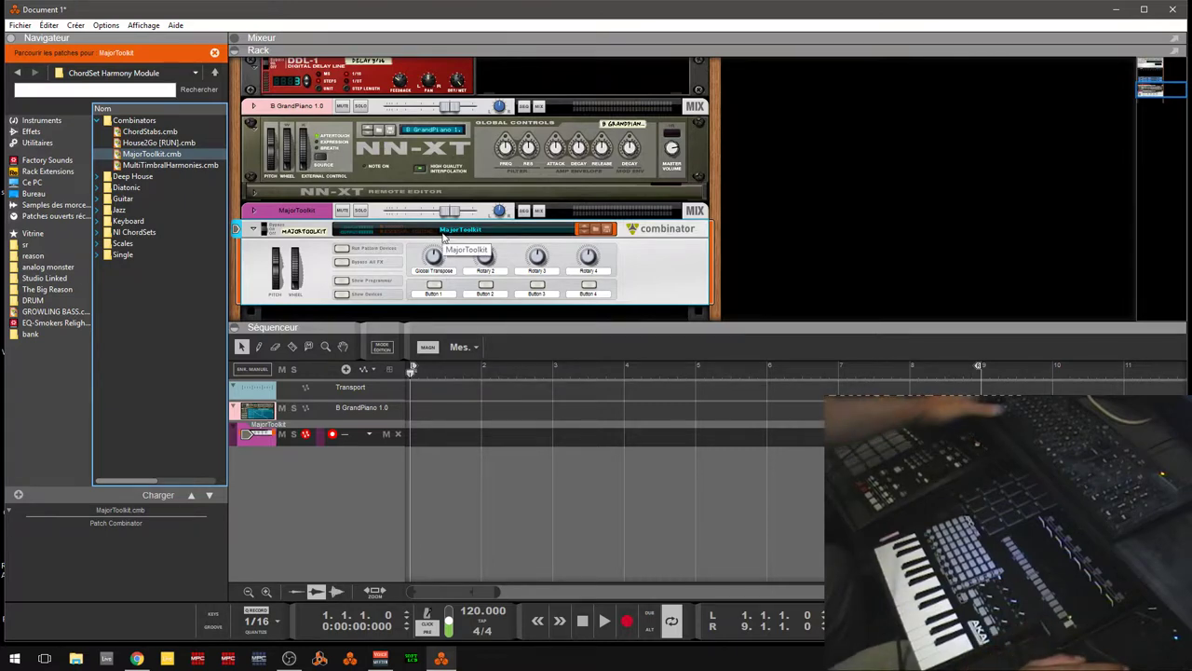
{"action": "key", "text": "Tab"}
{"action": "left_click", "coordinate": [270, 292]}
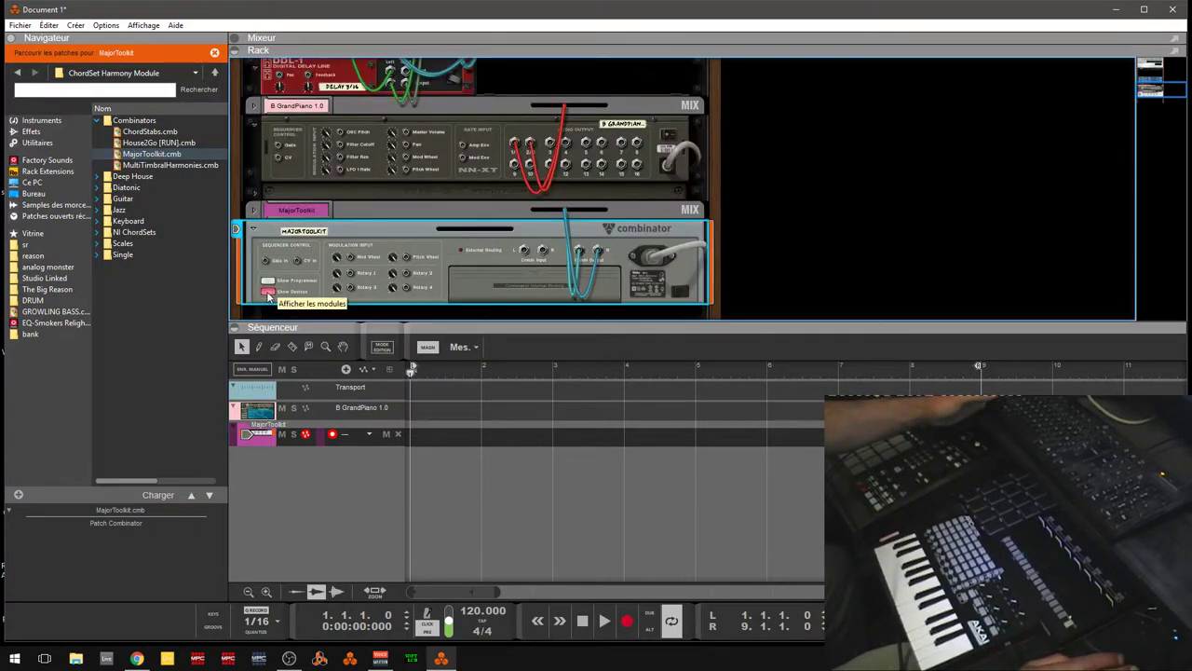
- Wire the Gate and CVA outputs of the combinator's CV-8 gateway to the NN-XT's Gate and CV sequencer inputs, returning to the front view
{"action": "left_click_drag", "start_coordinate": [1161, 100], "coordinate": [1155, 105]}
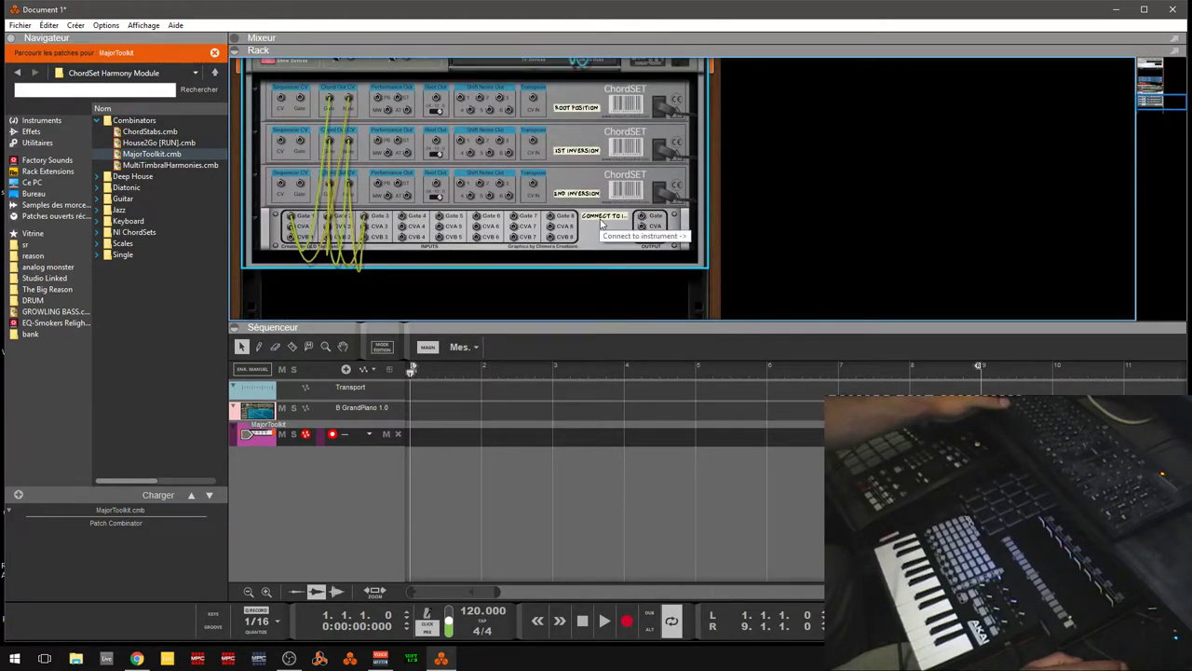
{"action": "left_click_drag", "start_coordinate": [641, 222], "coordinate": [284, 127]}
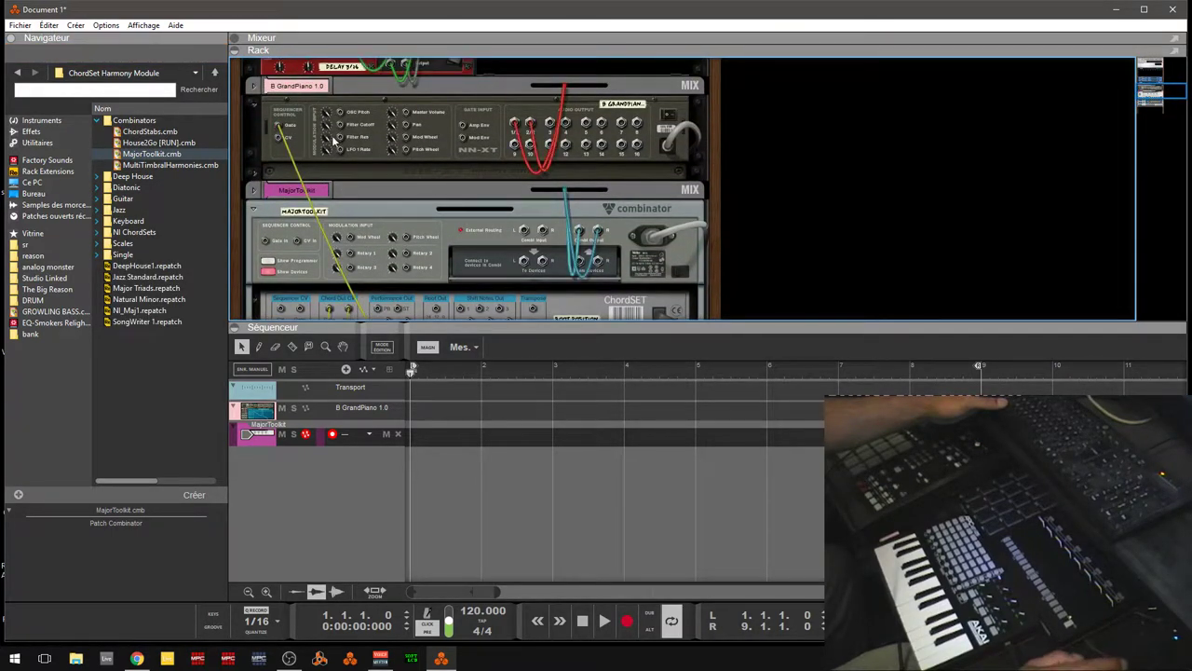
{"action": "left_click_drag", "start_coordinate": [1145, 90], "coordinate": [1146, 109]}
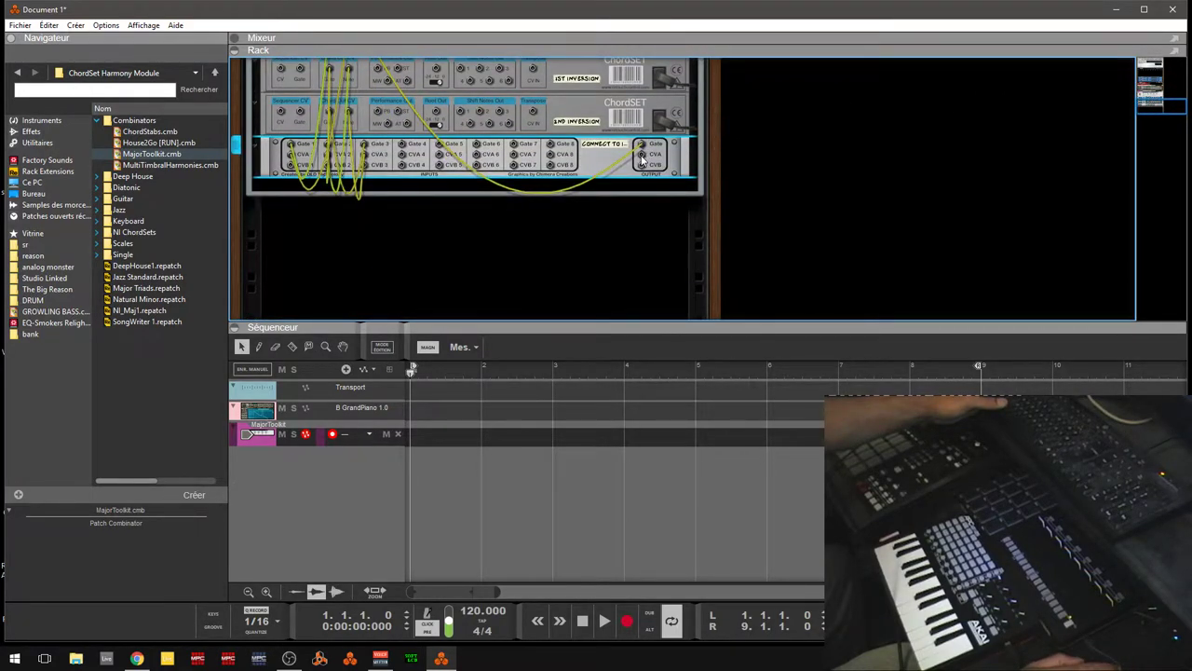
{"action": "left_click_drag", "start_coordinate": [641, 158], "coordinate": [279, 91]}
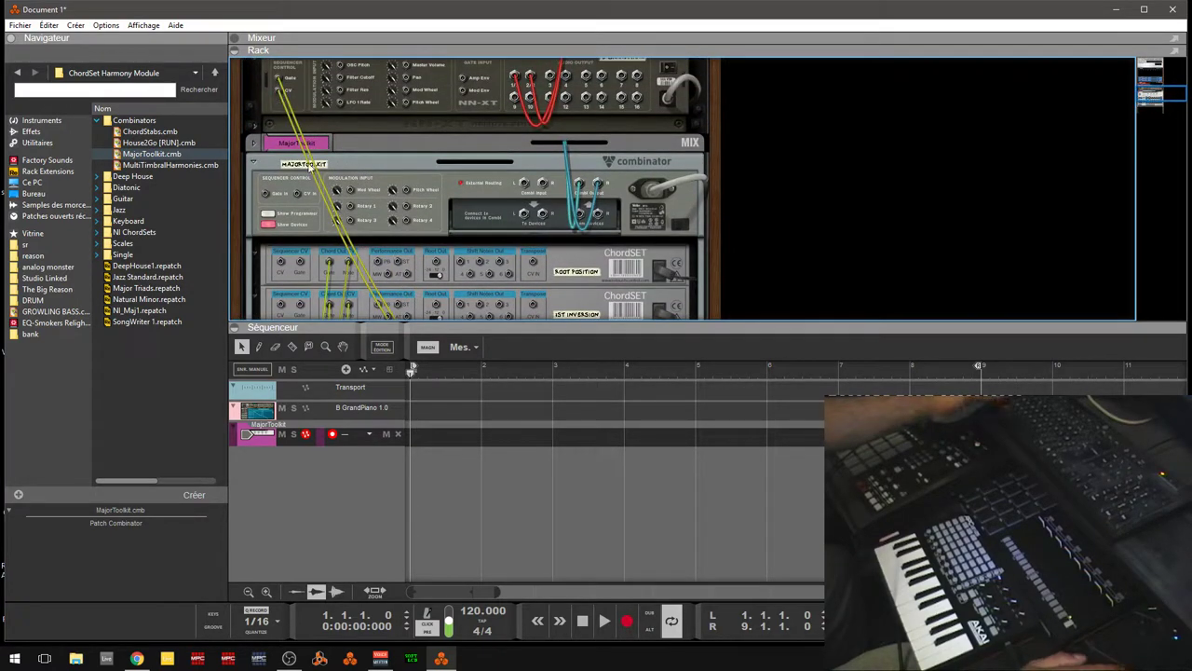
{"action": "key", "text": "Tab"}
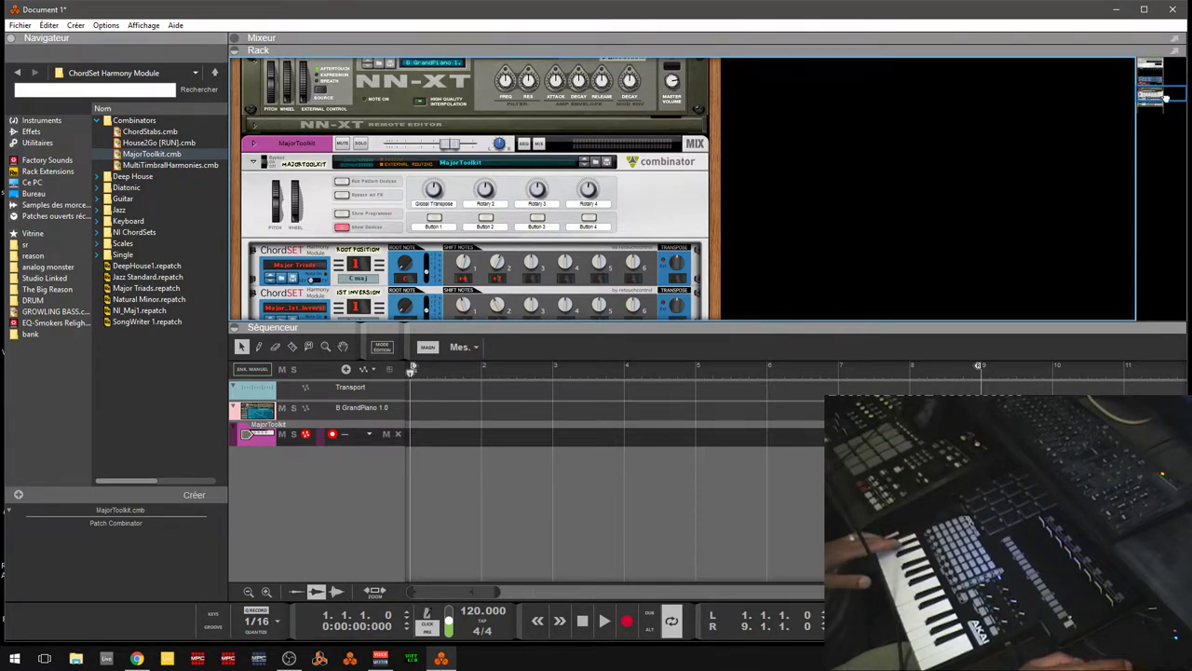
- Delete the MajorToolkit combinator and the B GrandPiano NN-XT from the rack together with their tracks and mixer channels
{"action": "left_click_drag", "start_coordinate": [1165, 97], "coordinate": [1168, 104]}
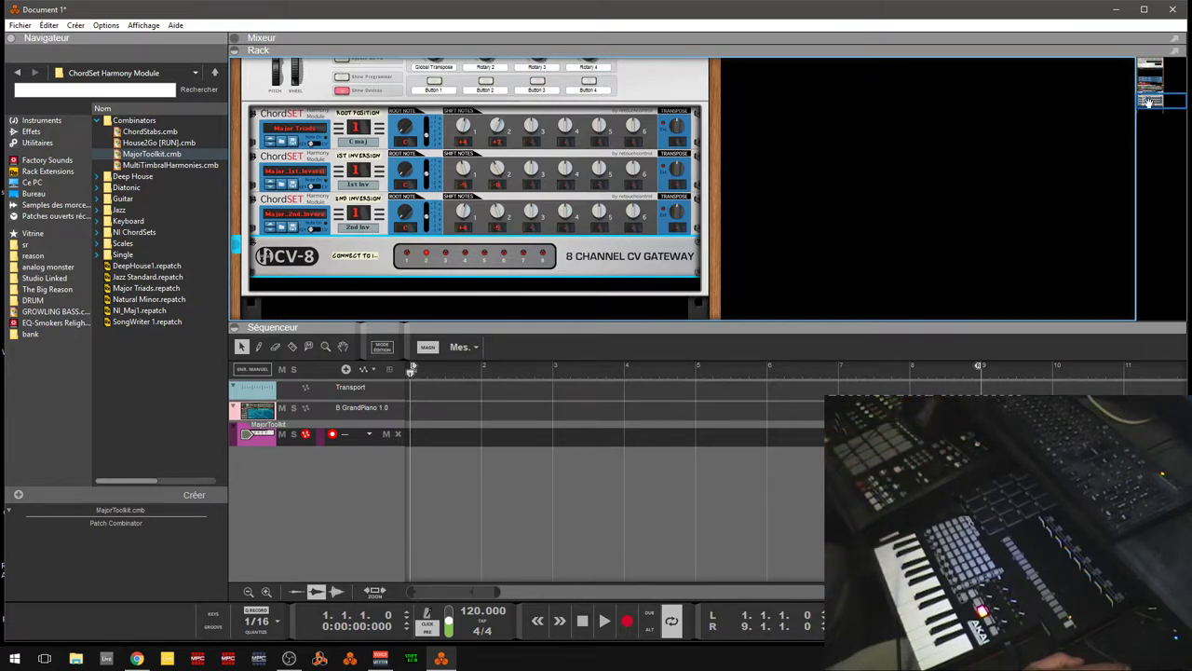
{"action": "left_click_drag", "start_coordinate": [1150, 102], "coordinate": [1148, 93]}
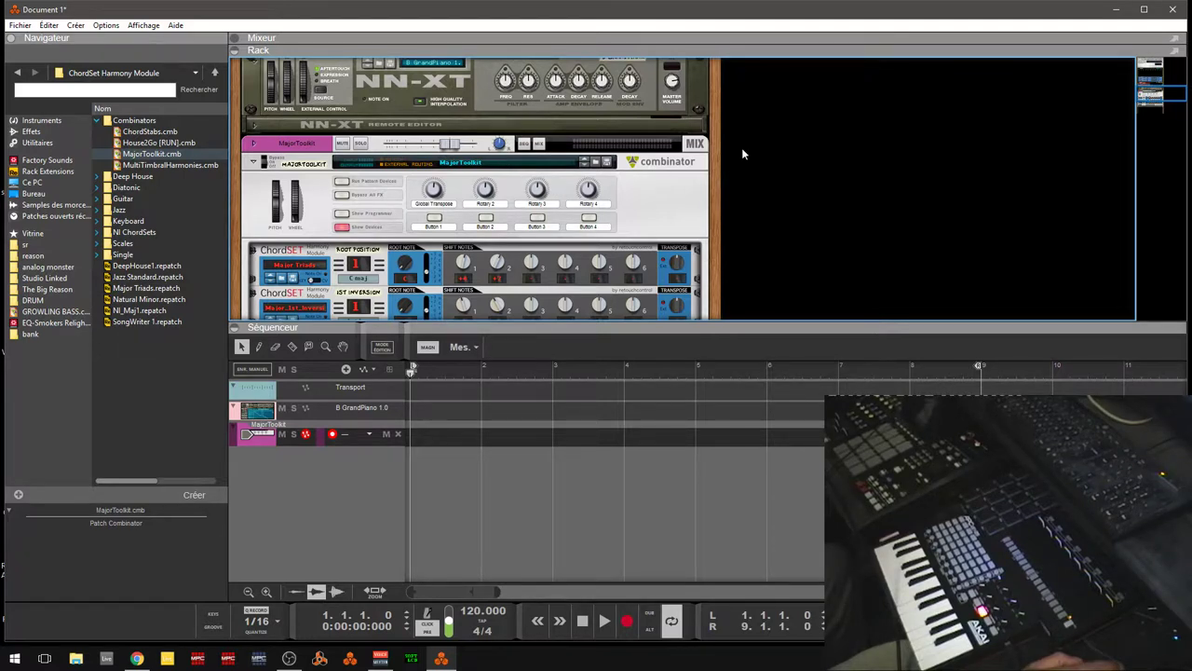
{"action": "left_click", "coordinate": [666, 182]}
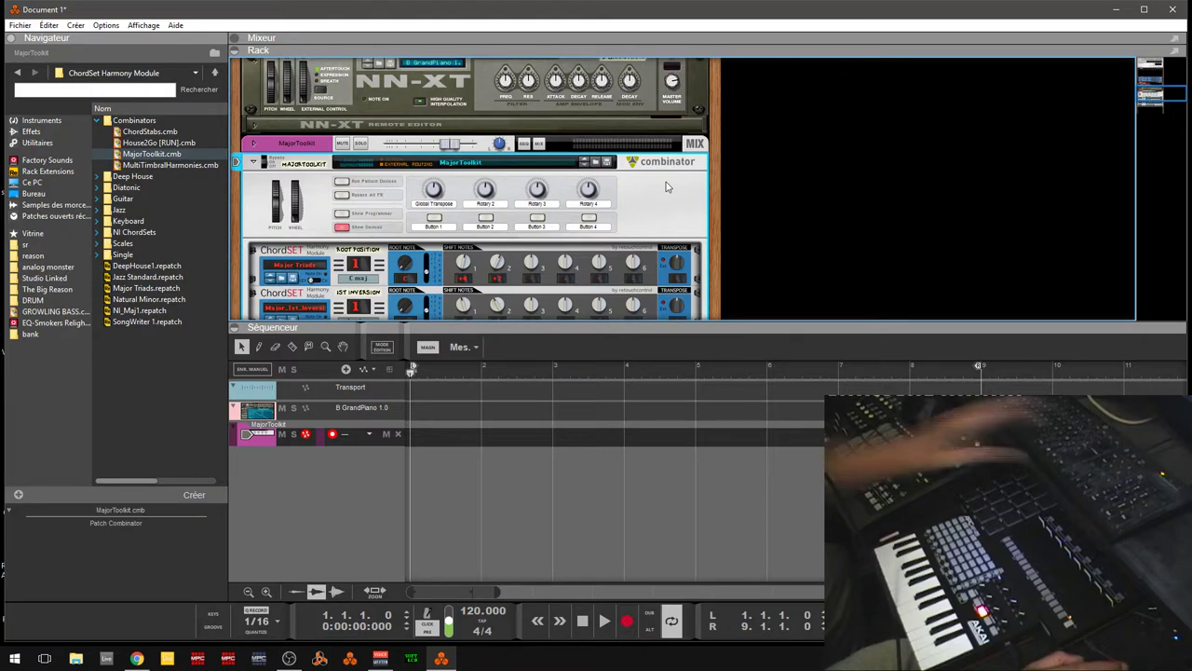
{"action": "key", "text": "Delete"}
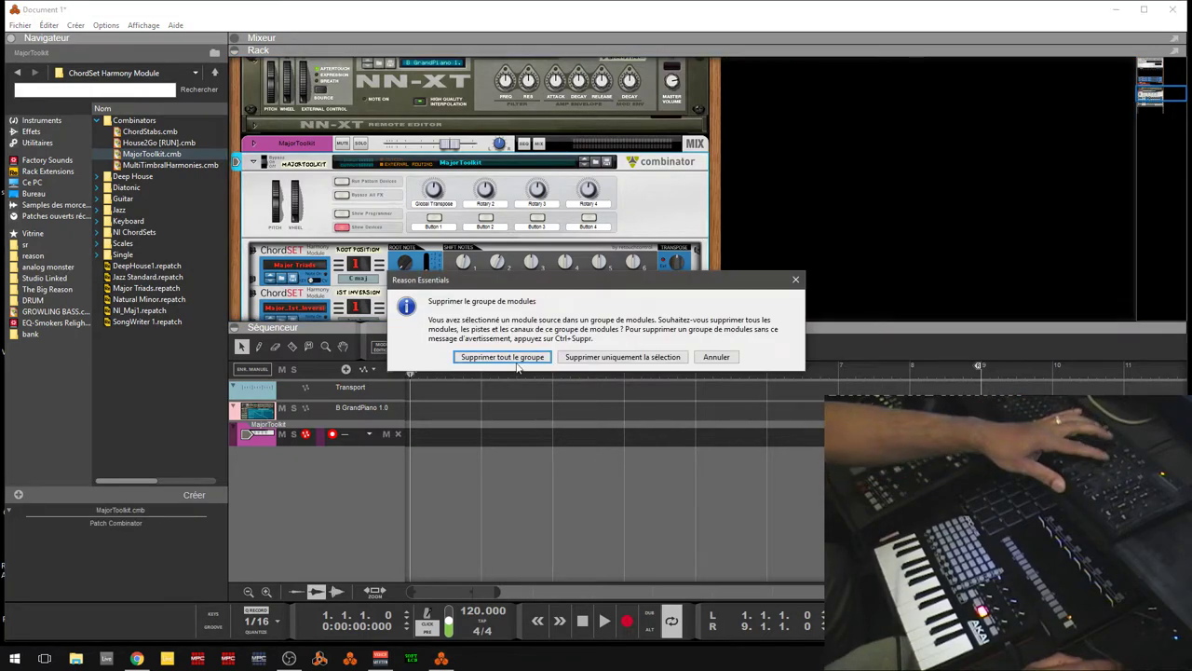
{"action": "key", "text": "Escape"}
{"action": "key", "text": "ctrl+Delete"}
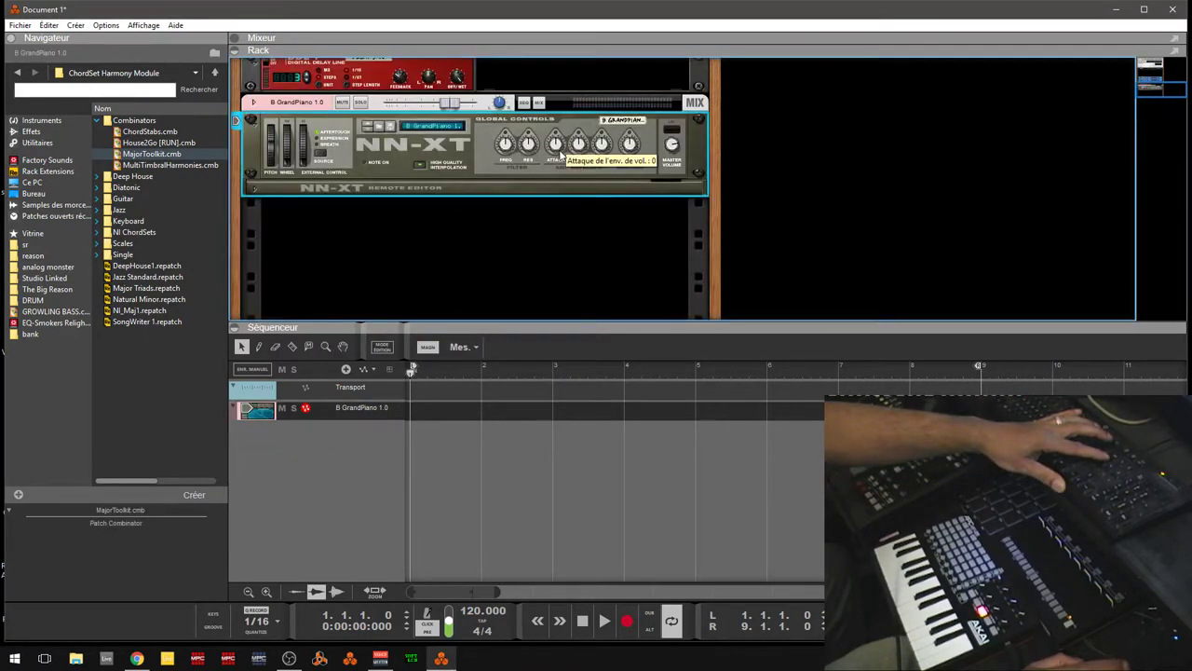
{"action": "key", "text": "Delete"}
{"action": "left_click", "coordinate": [503, 356]}
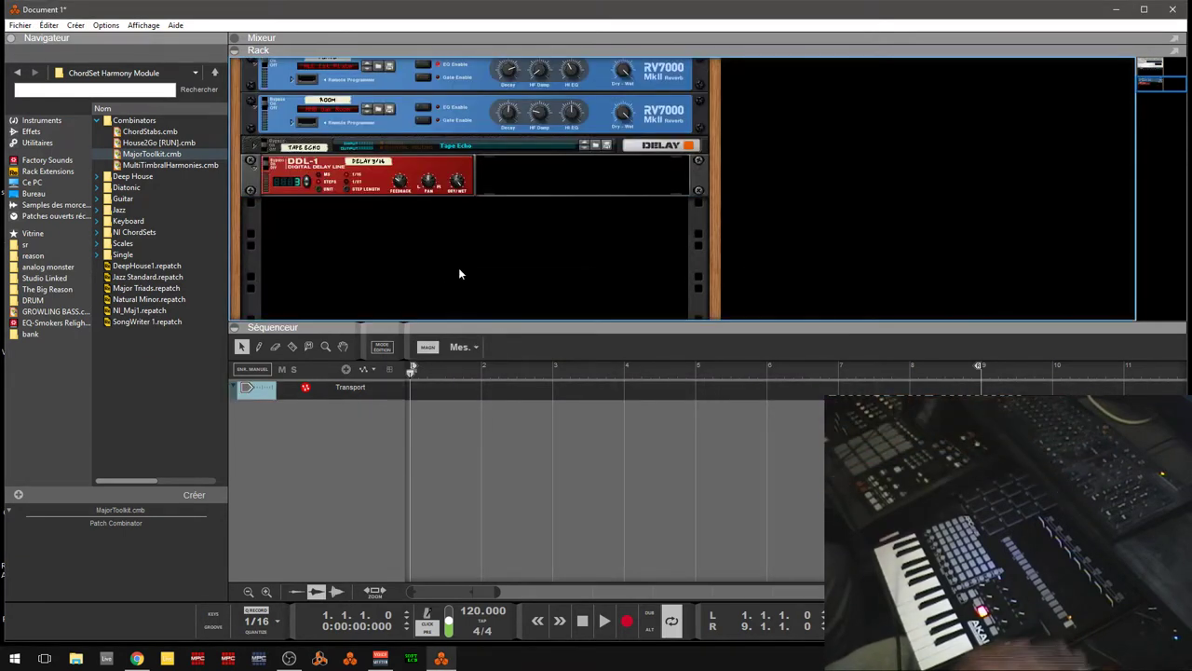
- Add the MultiTimbralHarmonies combinator to the rack with its devices shown, and collapse the sequencer to enlarge the rack area
{"action": "left_click_drag", "start_coordinate": [142, 168], "coordinate": [391, 249]}
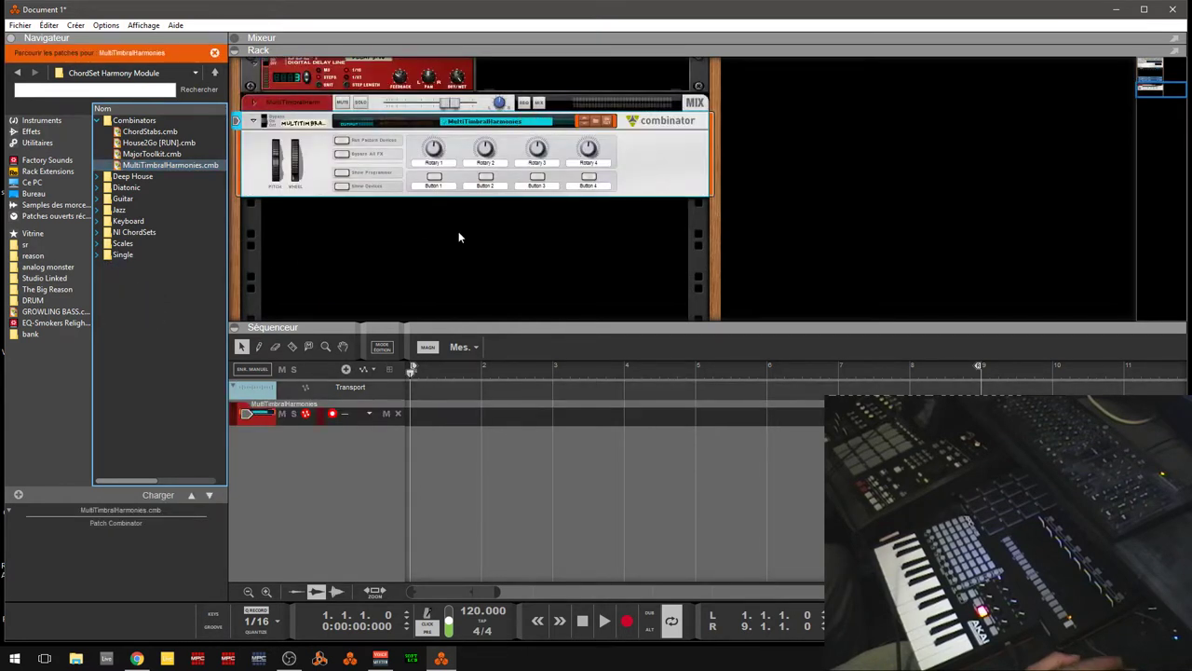
{"action": "left_click", "coordinate": [343, 186]}
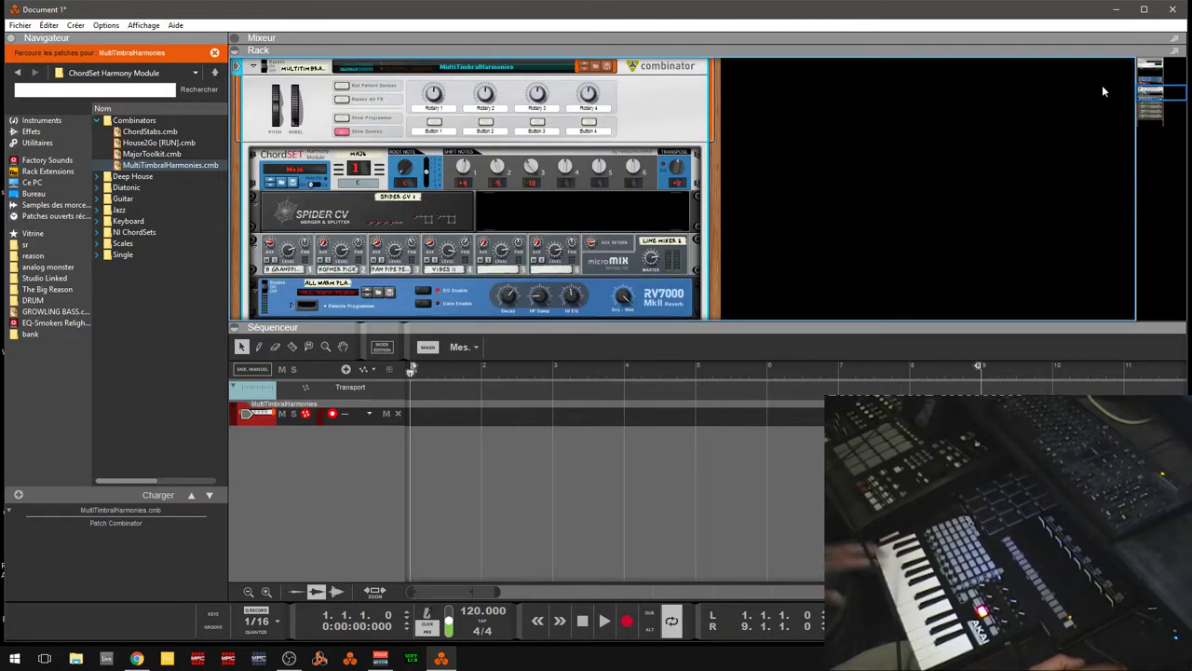
{"action": "mouse_move", "coordinate": [1161, 94]}
{"action": "left_mouse_down"}
{"action": "mouse_move", "coordinate": [1168, 123]}
{"action": "mouse_move", "coordinate": [1165, 103]}
{"action": "left_mouse_up"}
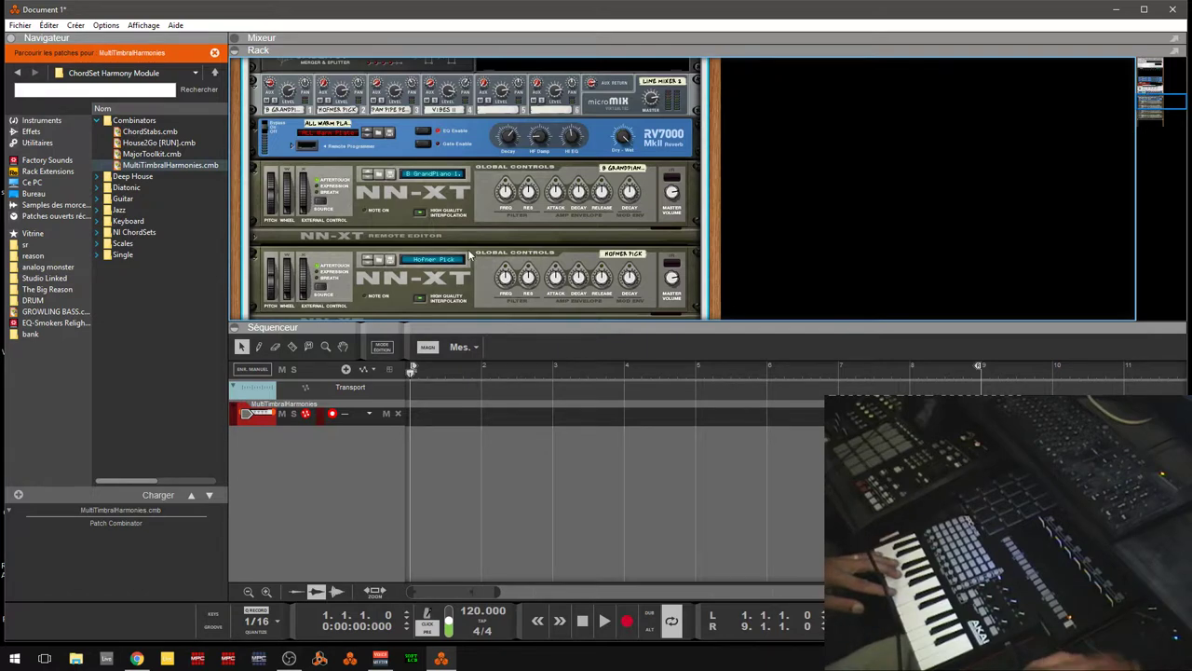
{"action": "left_click", "coordinate": [234, 328]}
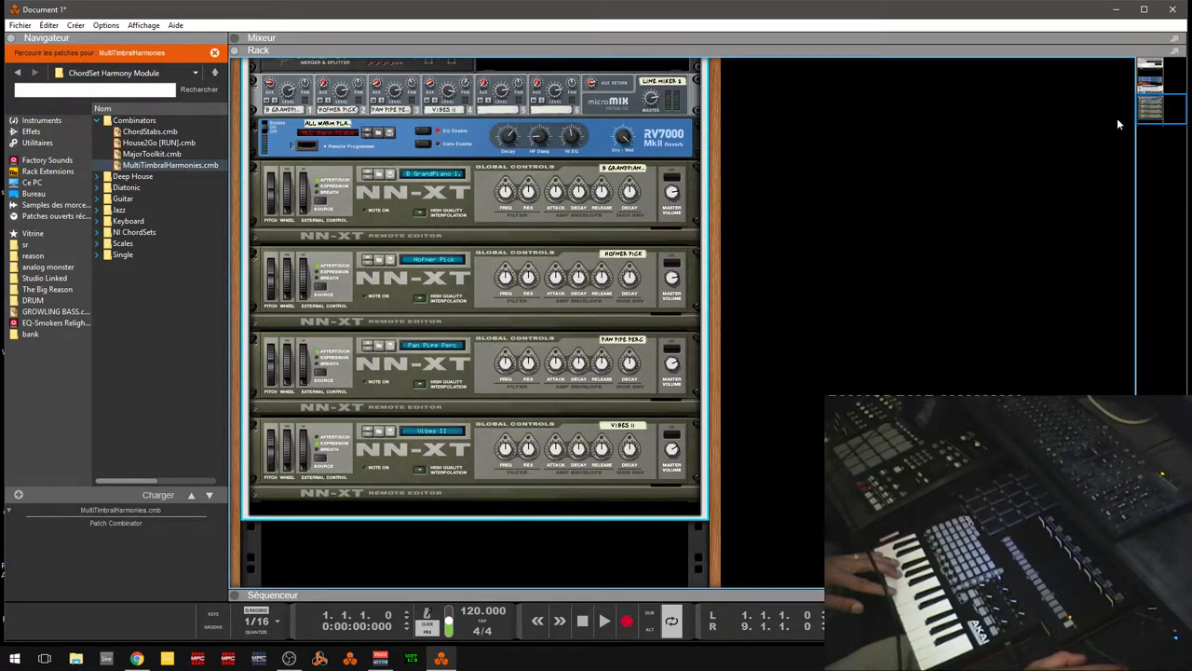
- Examine how ChordSet and the Spider CV are cabled to the four NN-XT samplers on the combinator's rear, returning to the front view
{"action": "left_click_drag", "start_coordinate": [1151, 112], "coordinate": [1151, 104]}
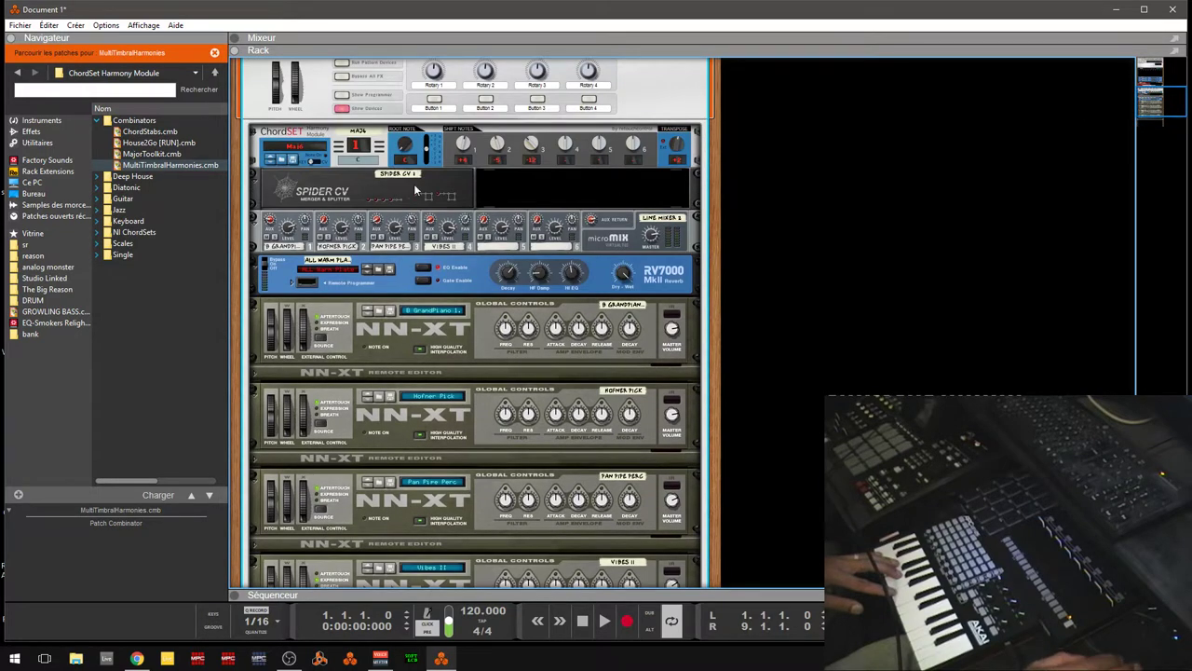
{"action": "key", "text": "Tab"}
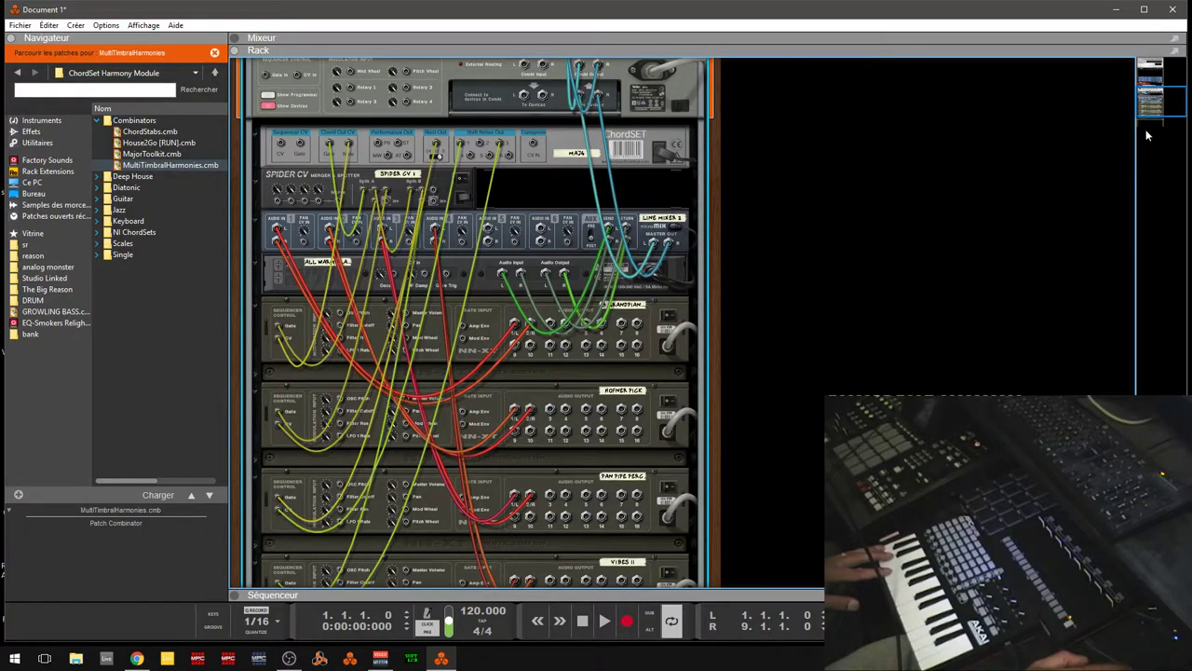
{"action": "mouse_move", "coordinate": [1150, 102]}
{"action": "left_mouse_down"}
{"action": "mouse_move", "coordinate": [1152, 113]}
{"action": "mouse_move", "coordinate": [1153, 95]}
{"action": "left_mouse_up"}
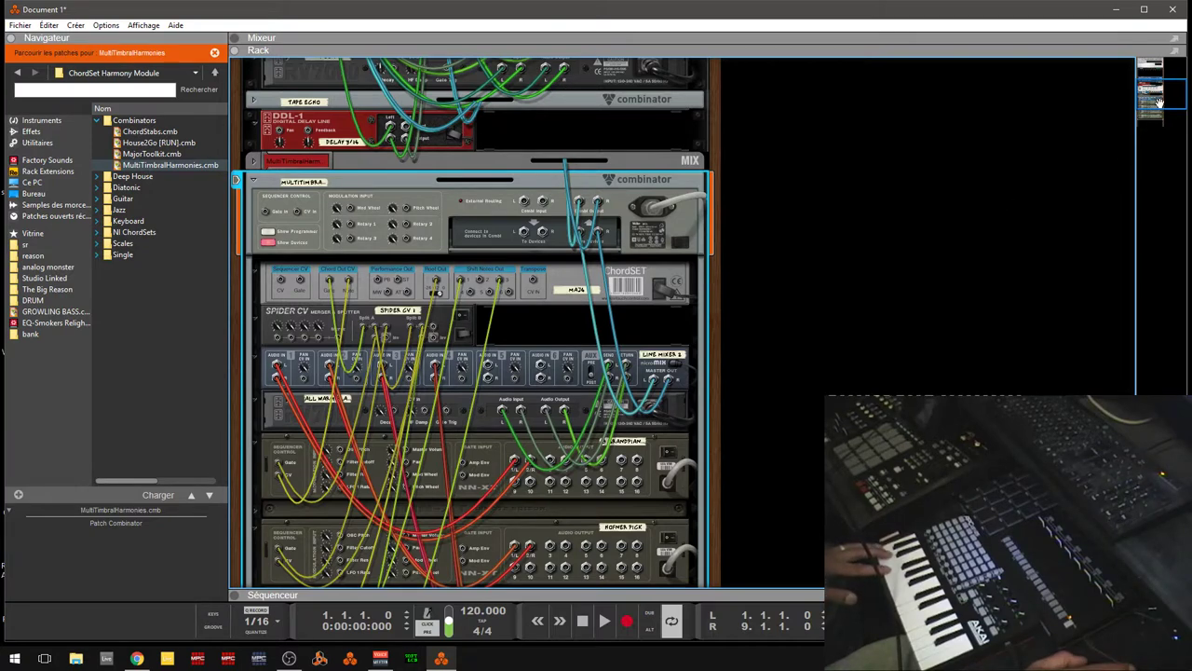
{"action": "left_click_drag", "start_coordinate": [1161, 104], "coordinate": [1161, 106]}
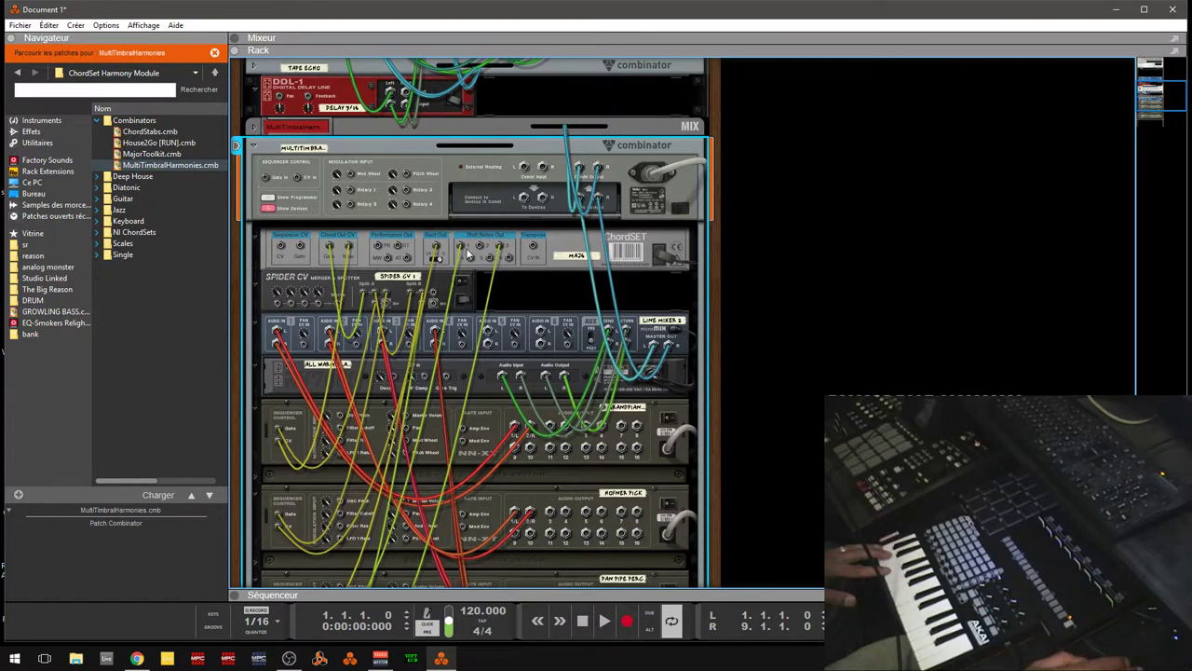
{"action": "left_click_drag", "start_coordinate": [1155, 100], "coordinate": [1157, 114]}
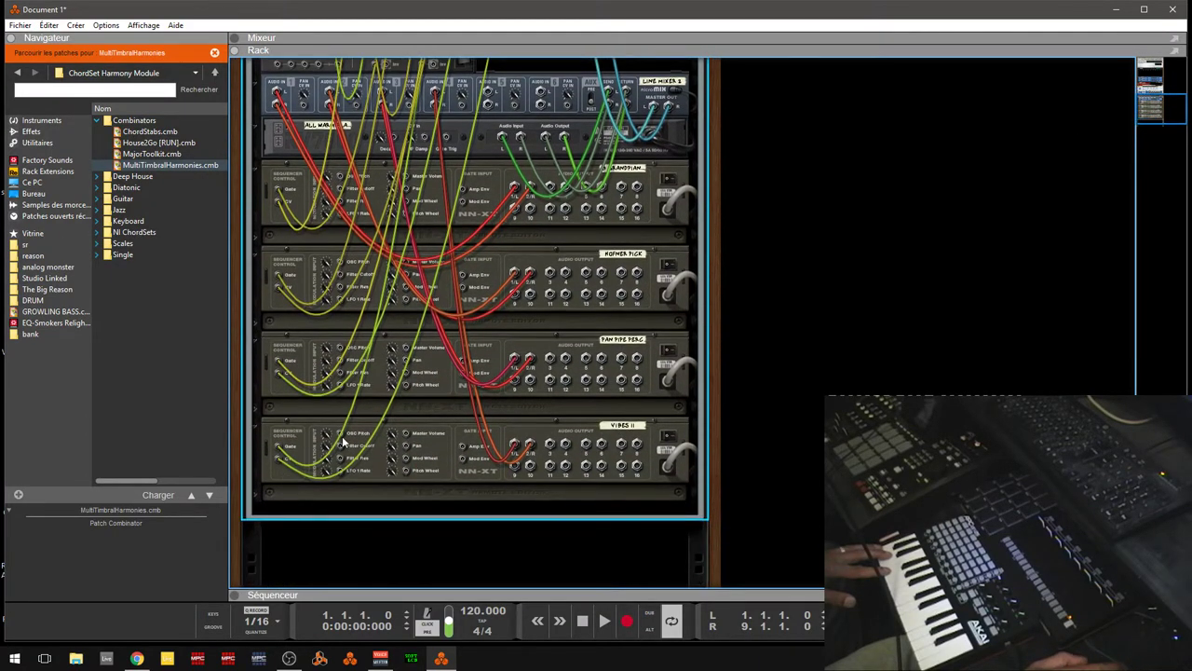
{"action": "left_click_drag", "start_coordinate": [1157, 109], "coordinate": [1161, 88]}
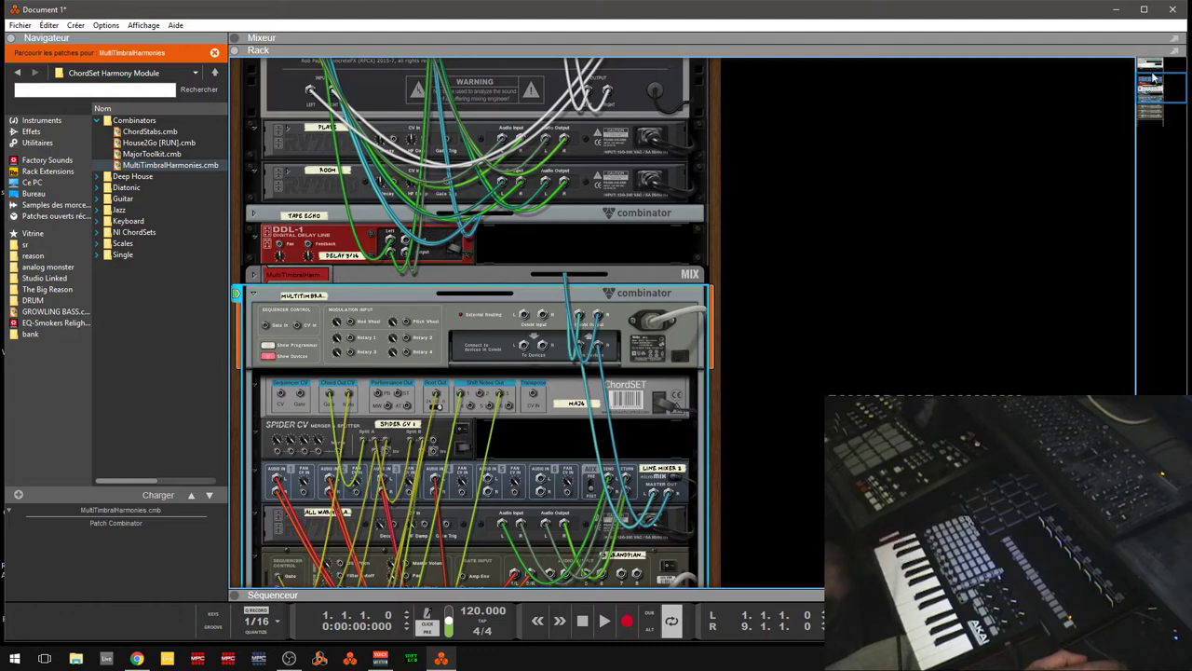
{"action": "key", "text": "Tab"}
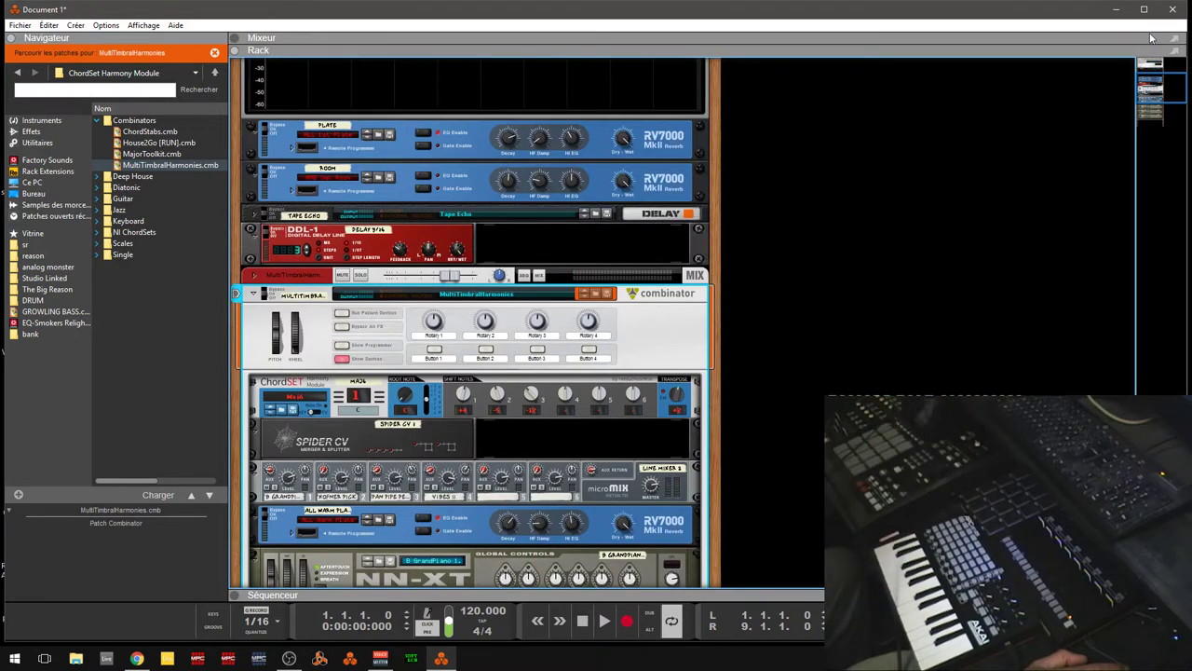
{"action": "left_click_drag", "start_coordinate": [1154, 90], "coordinate": [1155, 106]}
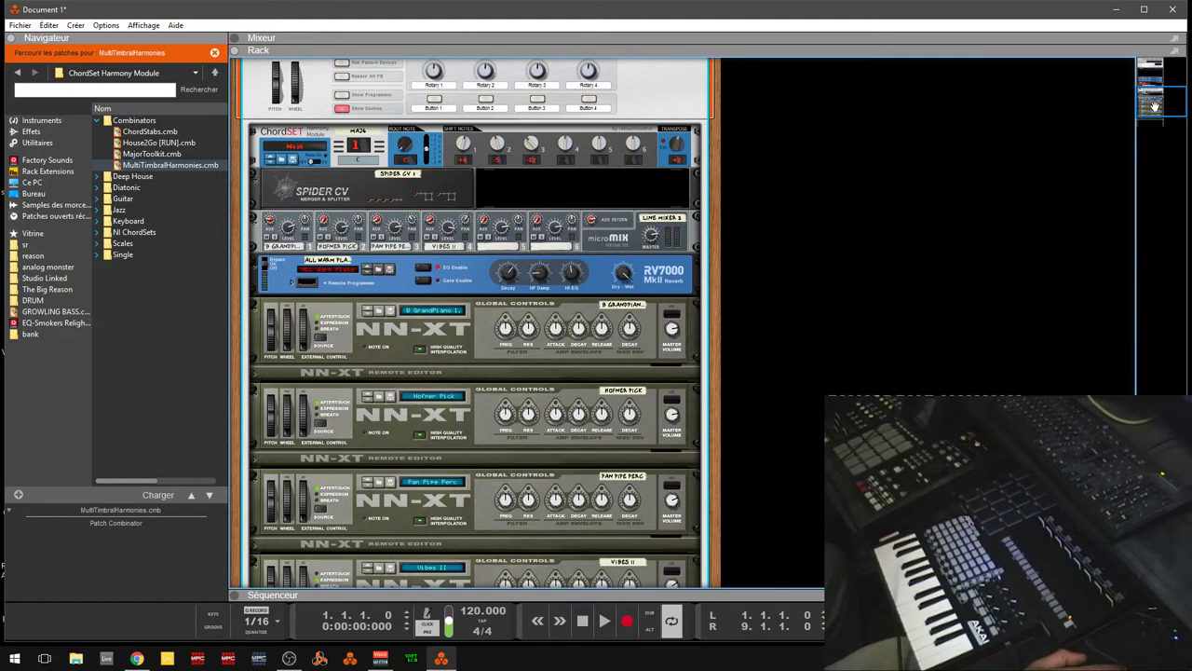